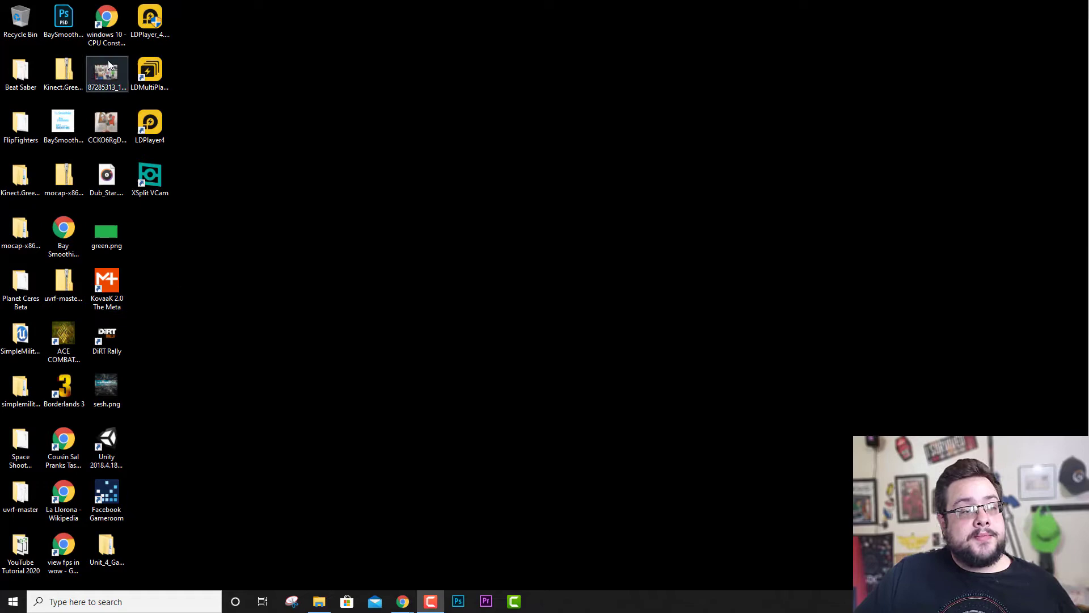
Launch the LDPlayer4 emulator from its desktop shortcut.
double_click(151, 122)
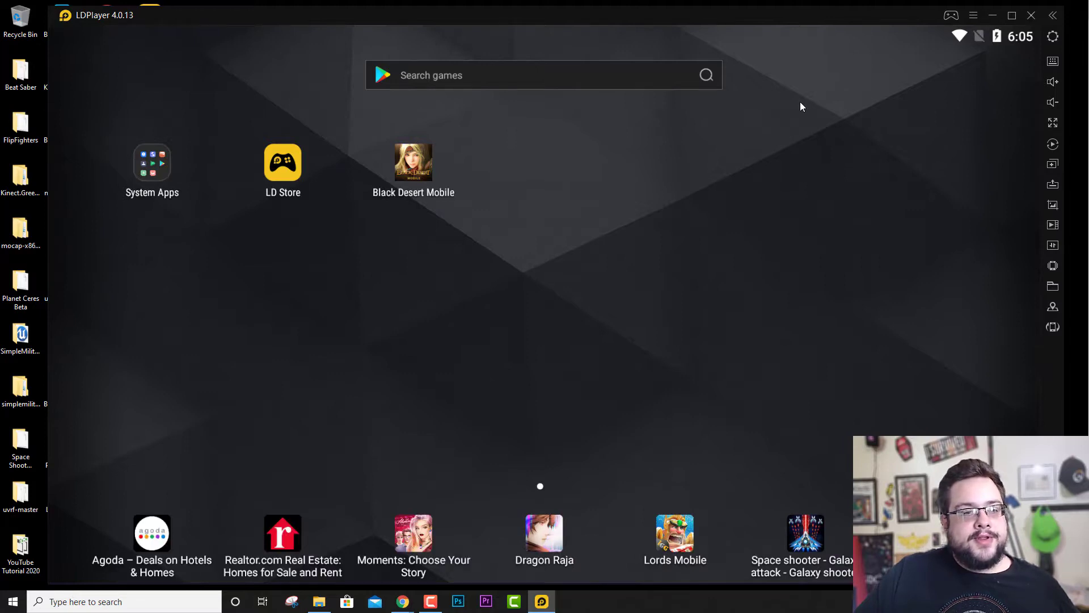
Swipe the LDPlayer Android home screen sideways to another page.
mouse_move(800, 101)
left_mouse_down()
mouse_move(365, 219)
mouse_move(844, 400)
mouse_move(1082, 248)
mouse_move(416, 282)
mouse_move(359, 318)
mouse_move(904, 224)
left_mouse_up()
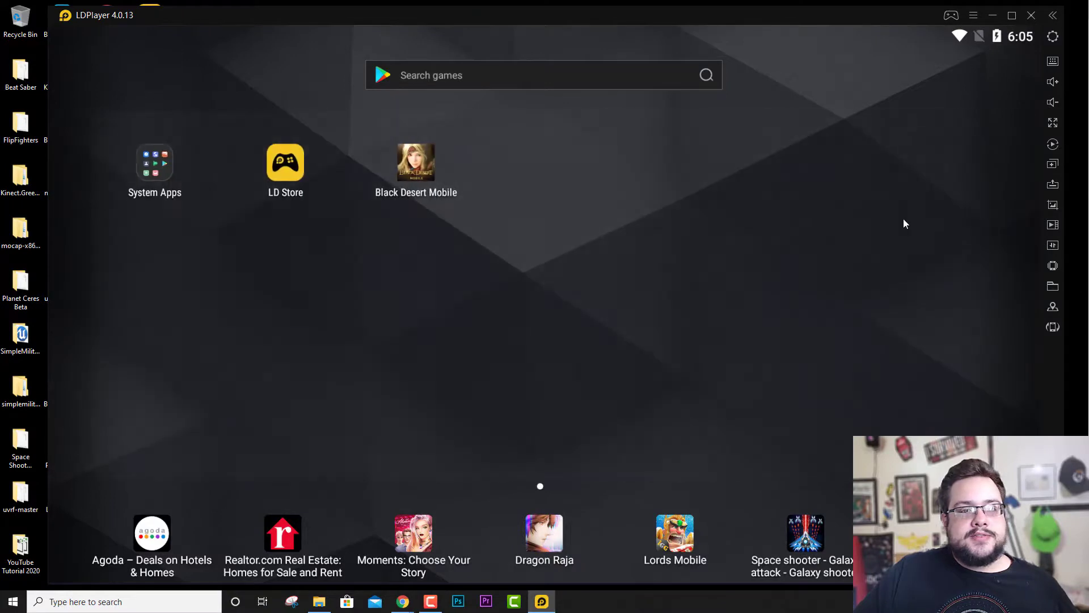
In emulator Settings, view the Model page showing manufacturer samsung, model SM-G960N.
left_click(1053, 37)
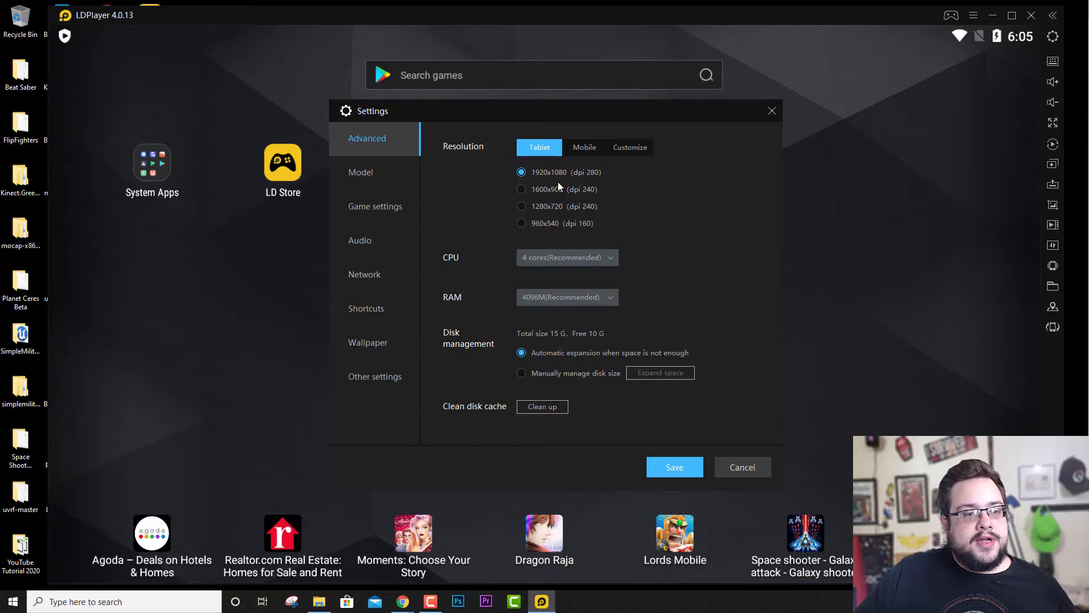
left_click(370, 180)
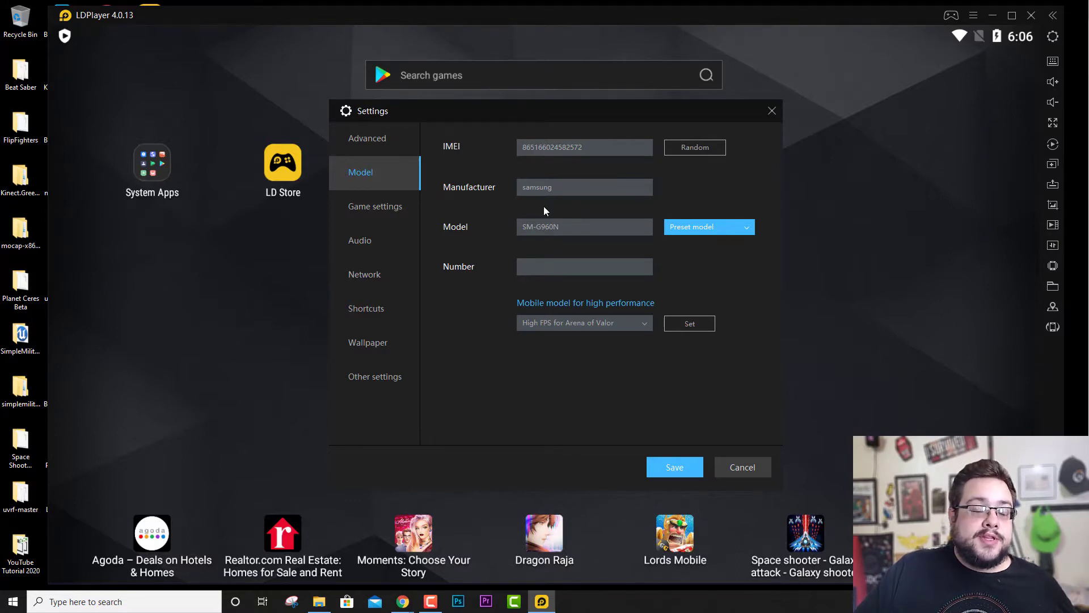
Review the Game settings frame-rate options keeping 60 FPS, then return to the Advanced page.
left_click(386, 208)
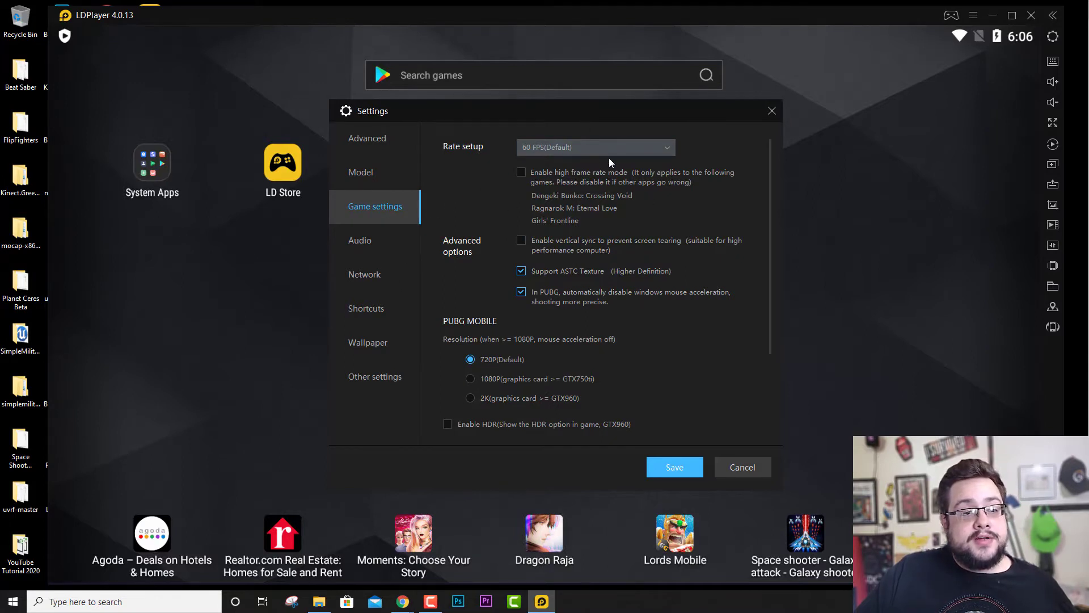
left_click(627, 152)
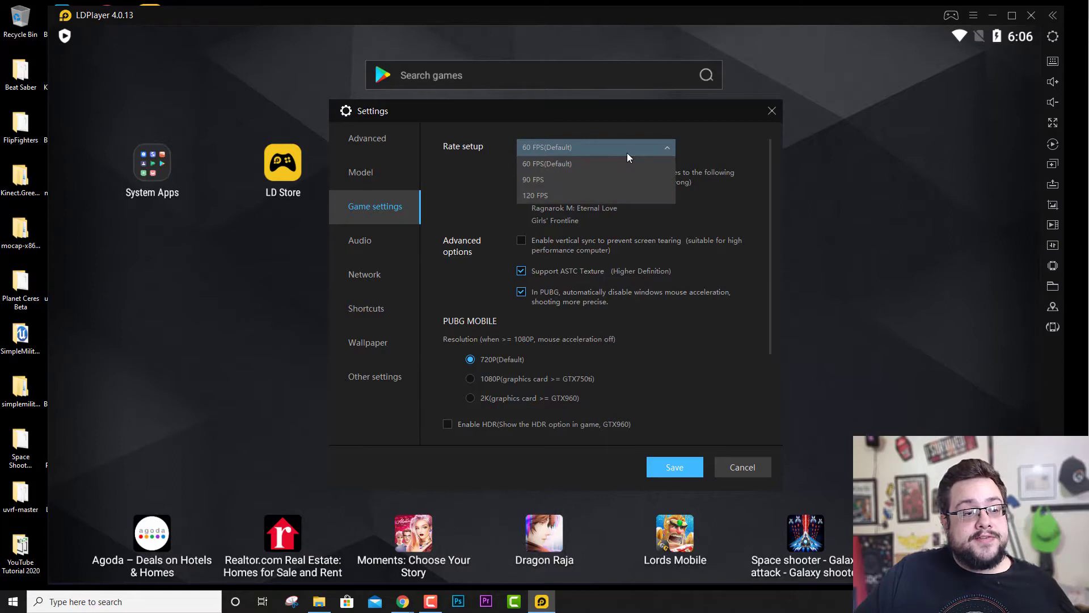
left_click(628, 153)
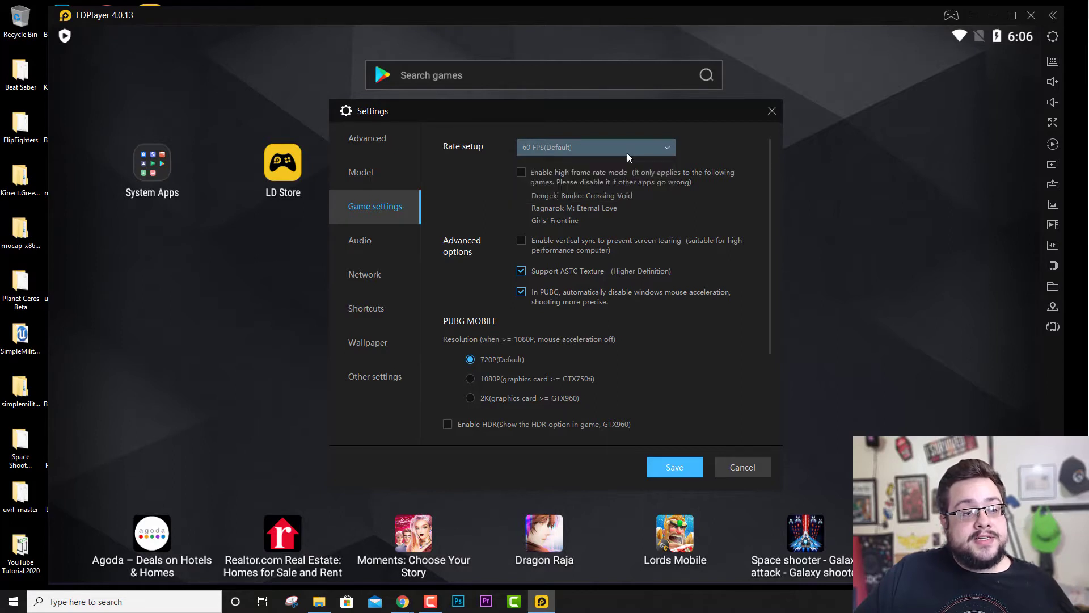
left_click(627, 152)
left_click(628, 152)
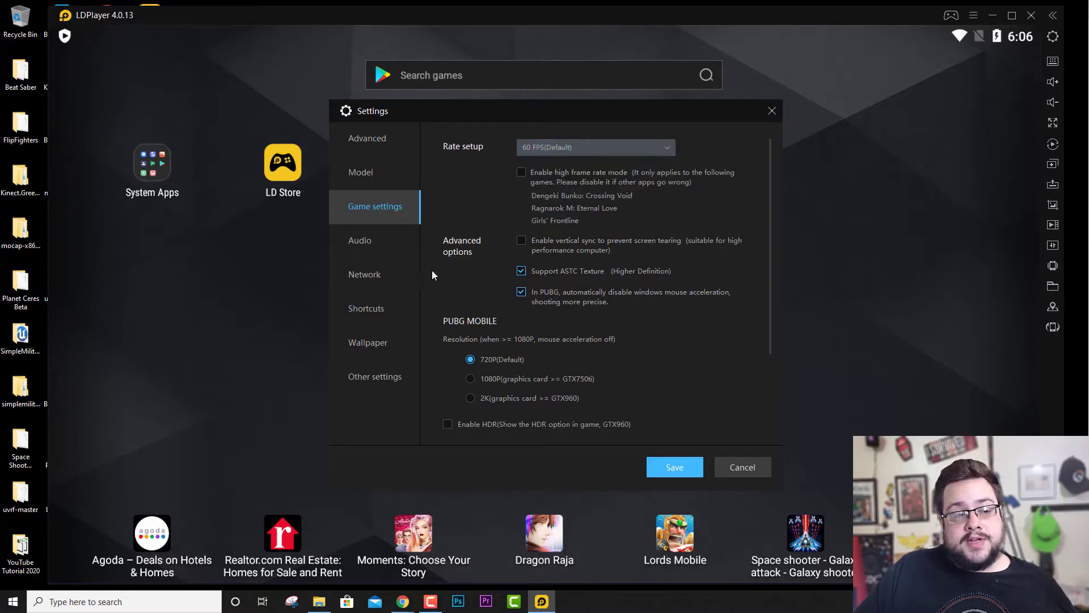
left_click(387, 379)
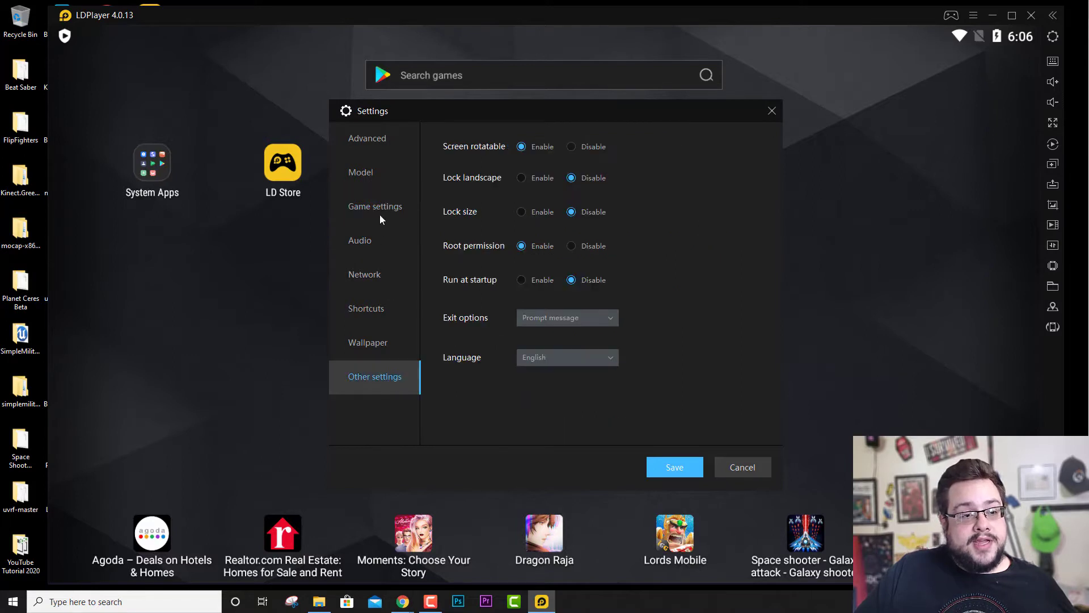
left_click(376, 145)
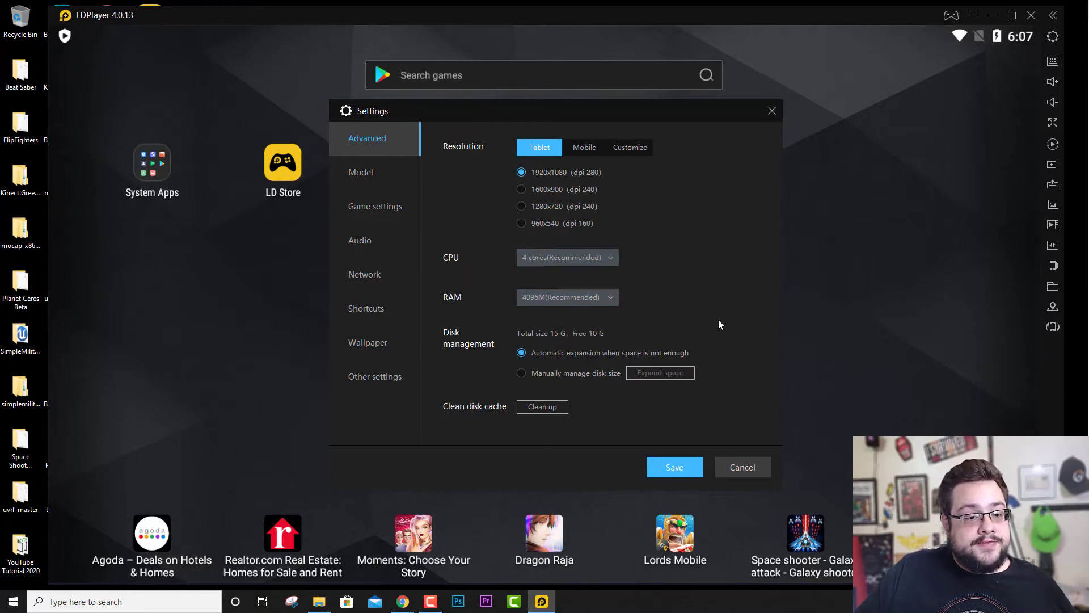
Save the settings, exit LDPlayer, and launch the LDPlayer_4.0.13.exe installer.
left_click(693, 467)
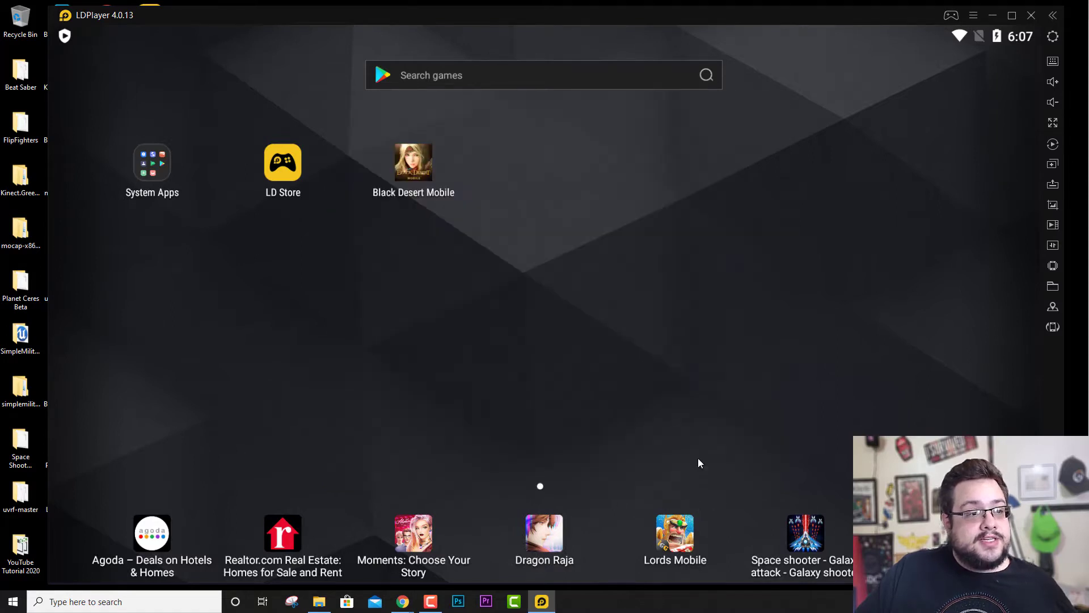
left_click(1036, 15)
left_click(574, 351)
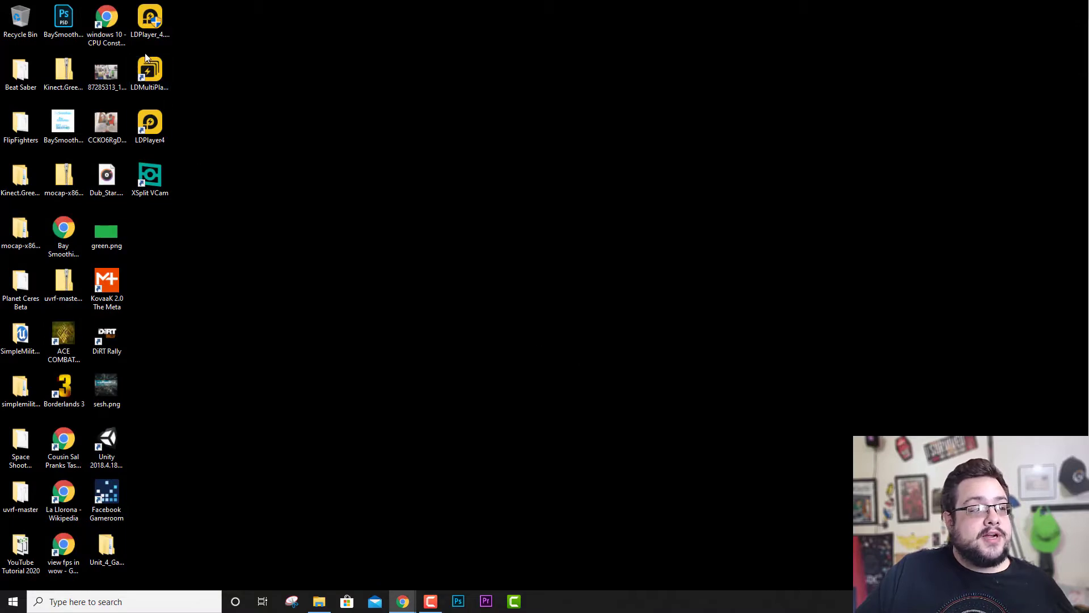
left_click(148, 22)
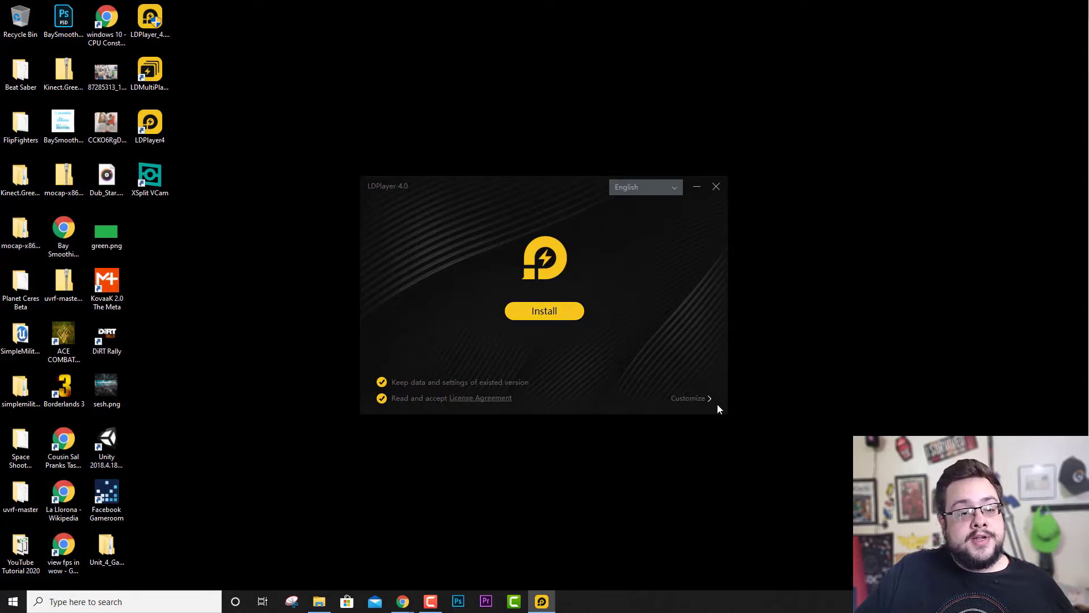
Preview the Customize install path, go back, and install LDPlayer 4.0 to E:\XuanZhi\LDPlayer.
left_click(696, 403)
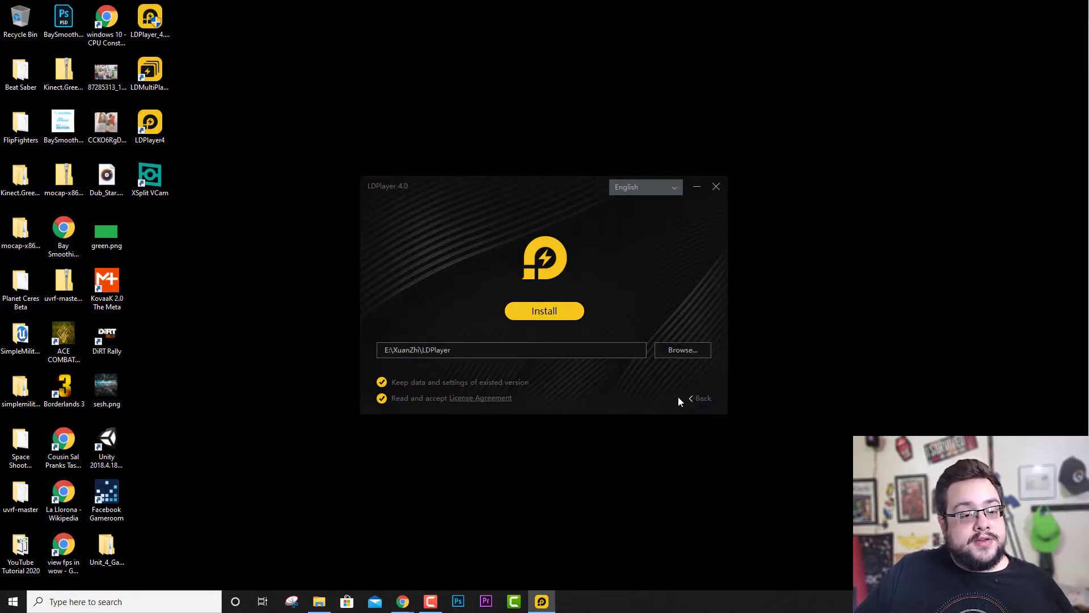
left_click(688, 399)
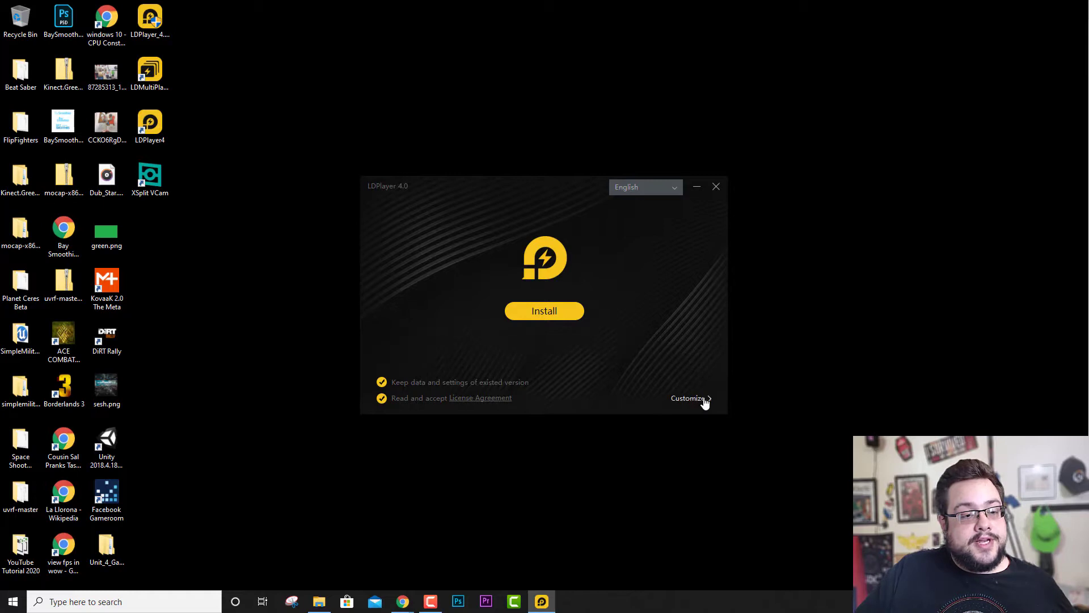
left_click(540, 313)
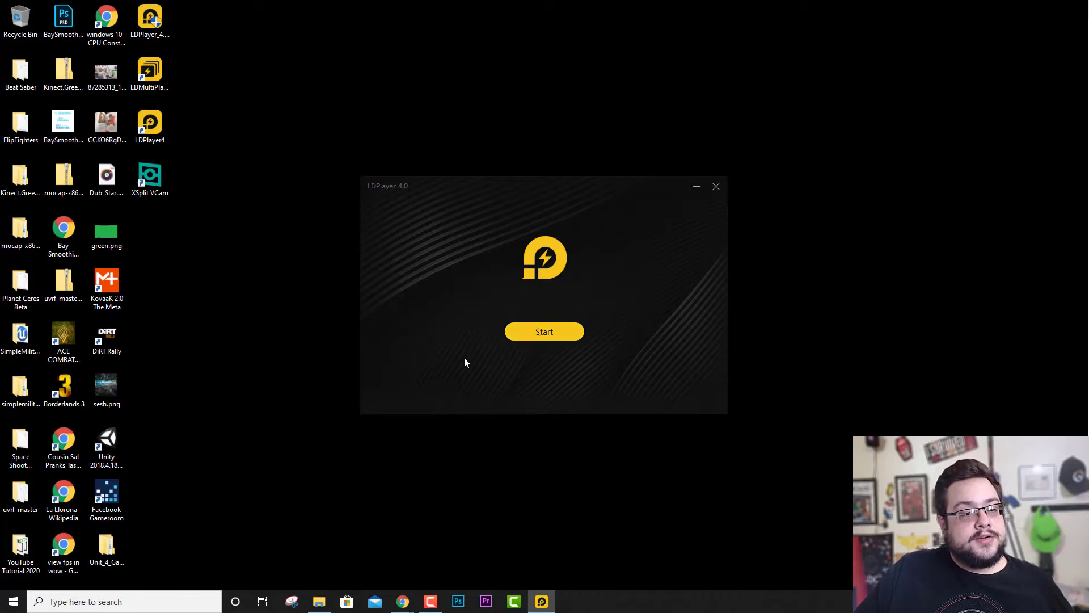
Start the newly installed LDPlayer 4.0.13 from the installer's finish screen.
left_click(536, 335)
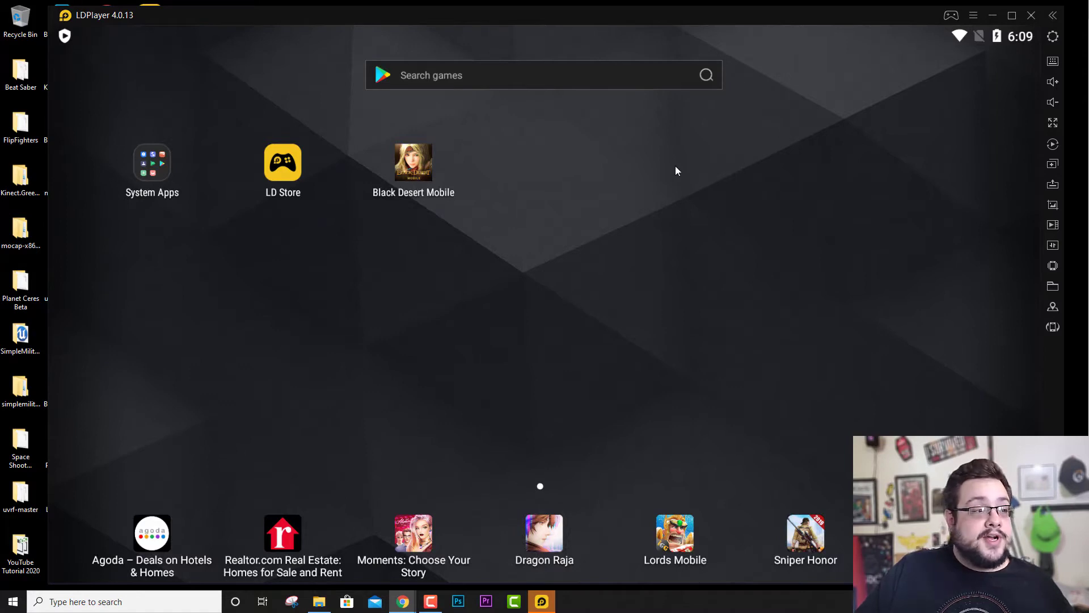
Open the LD Store game search page, return to the store home, and scroll its listings.
left_click(384, 84)
left_click(386, 81)
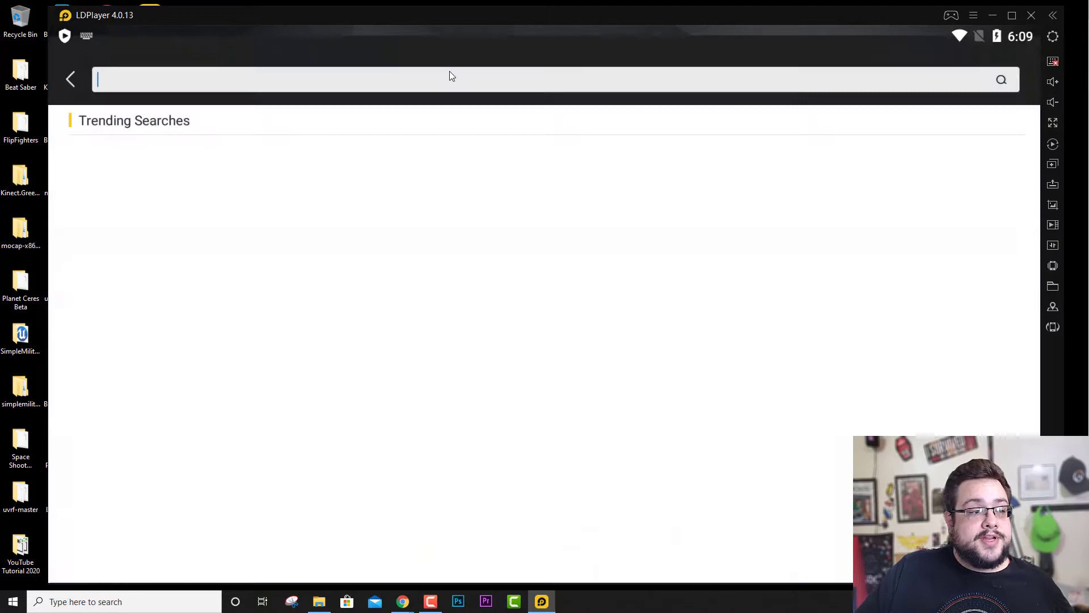
left_click(83, 69)
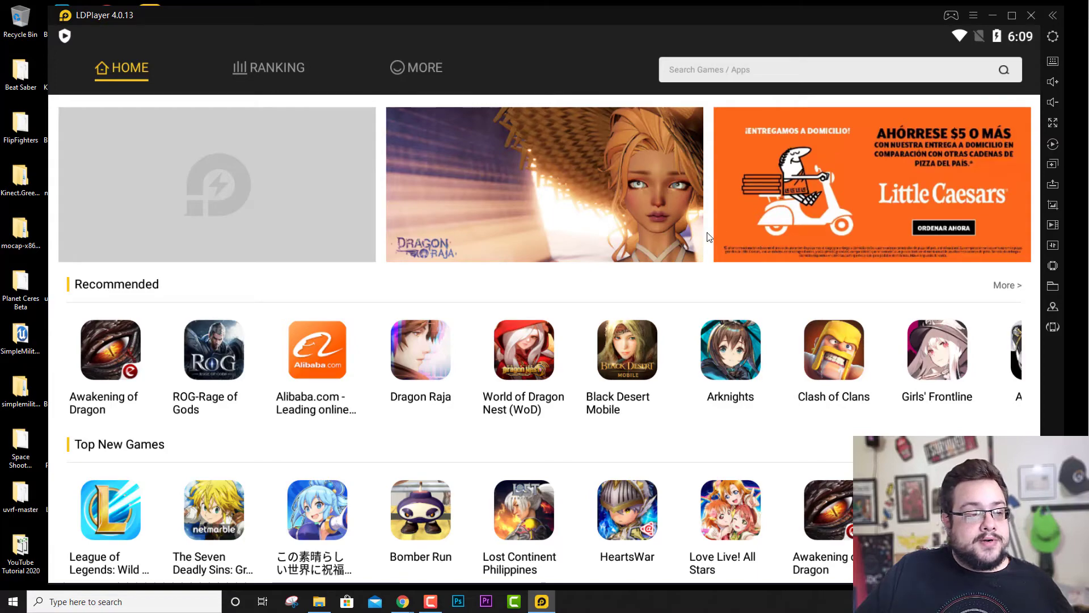
scroll(712, 311, "down", 4)
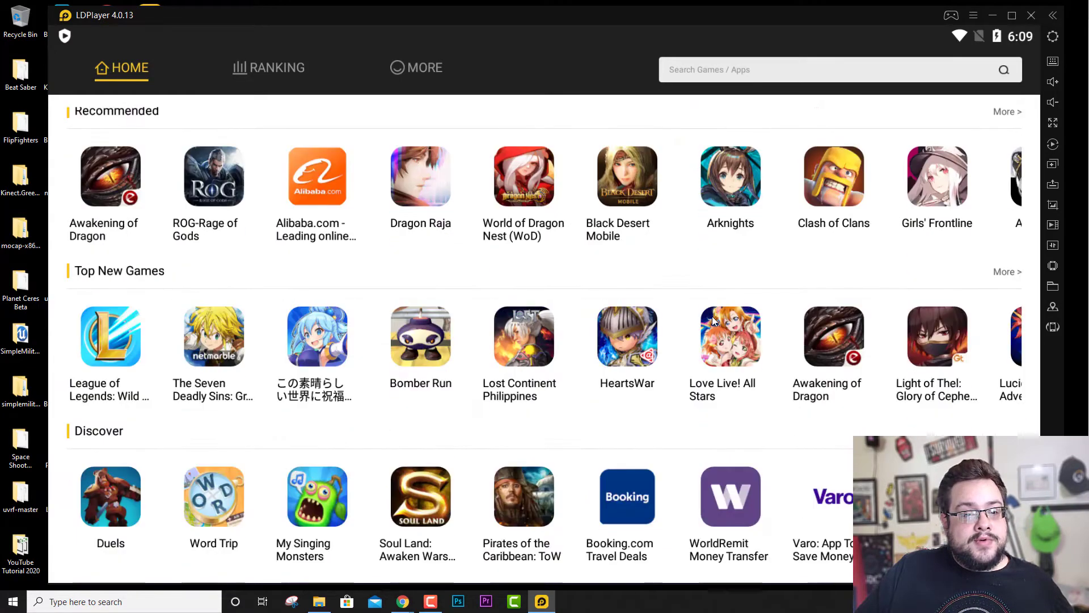
scroll(713, 318, "up", 4)
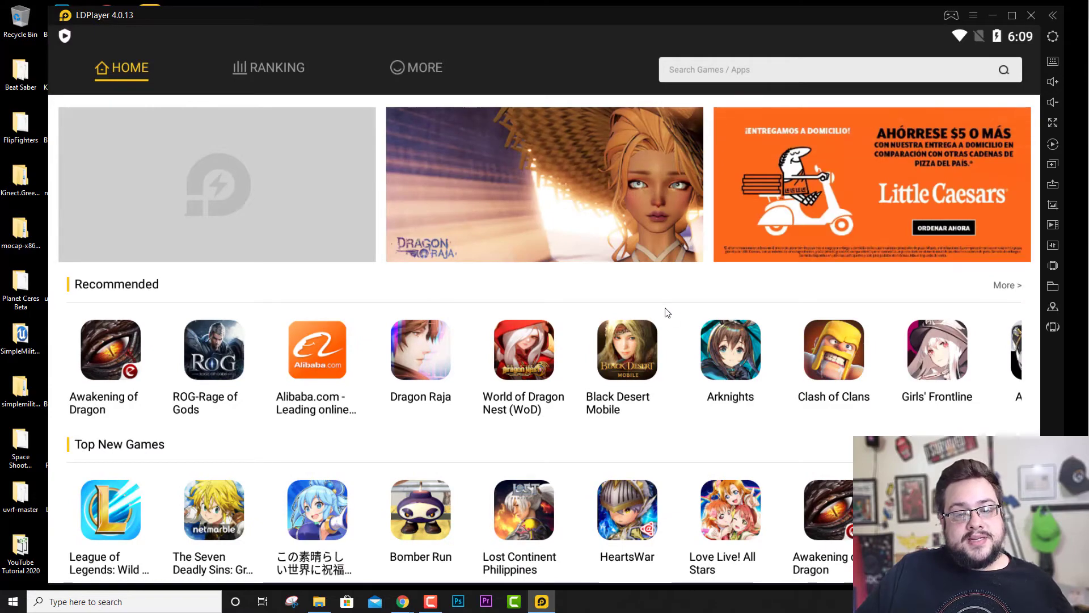
scroll(661, 341, "down", 10)
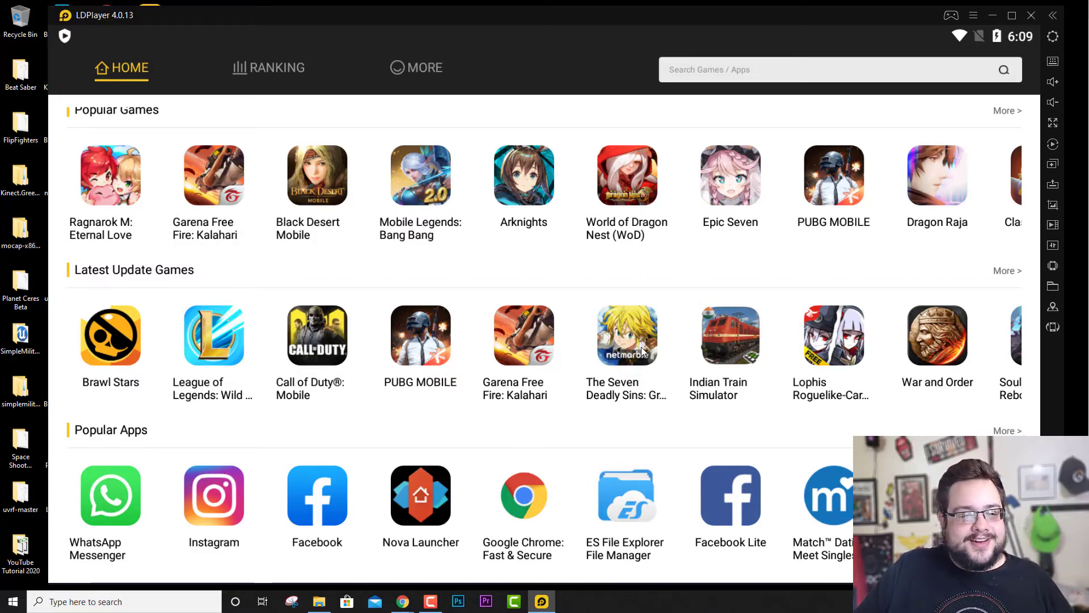
scroll(637, 367, "up", 10)
scroll(603, 390, "up", 2)
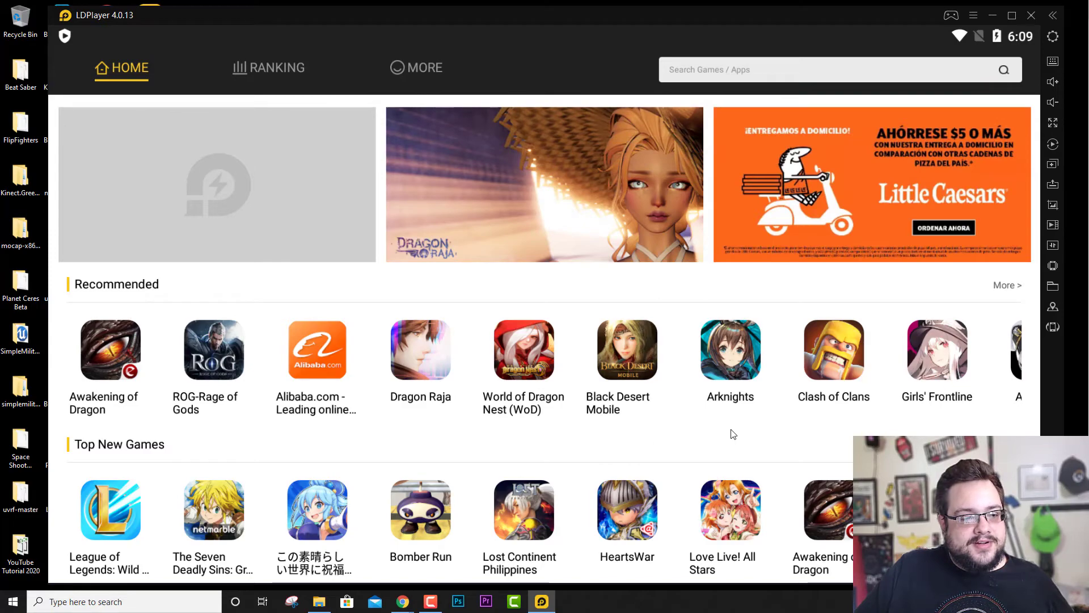
Browse further through the store's game listings, then back out to the Android home screen.
scroll(652, 394, "down", 6)
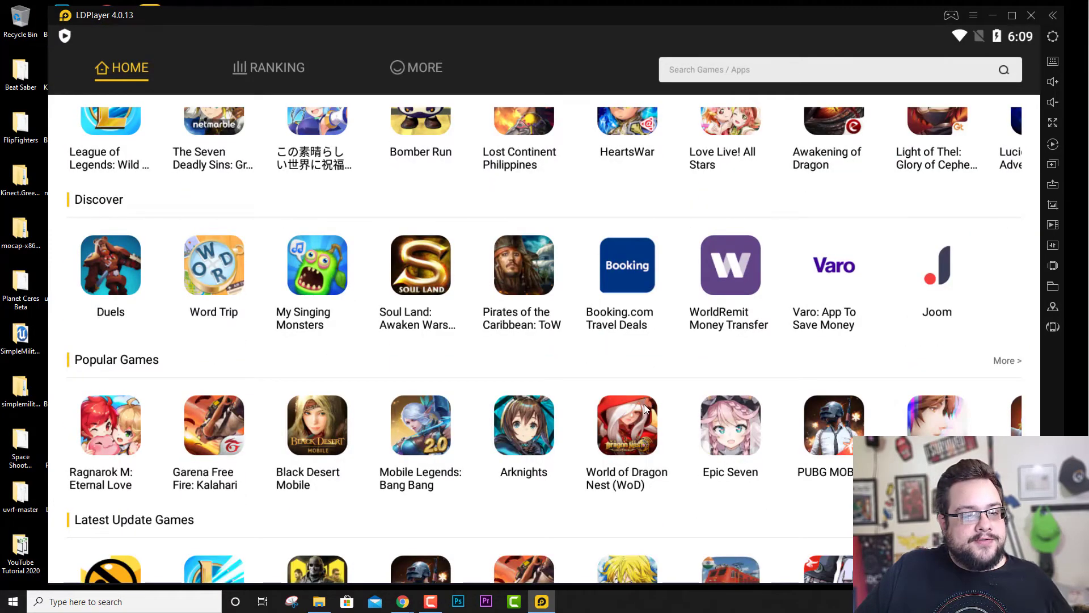
scroll(644, 404, "down", 2)
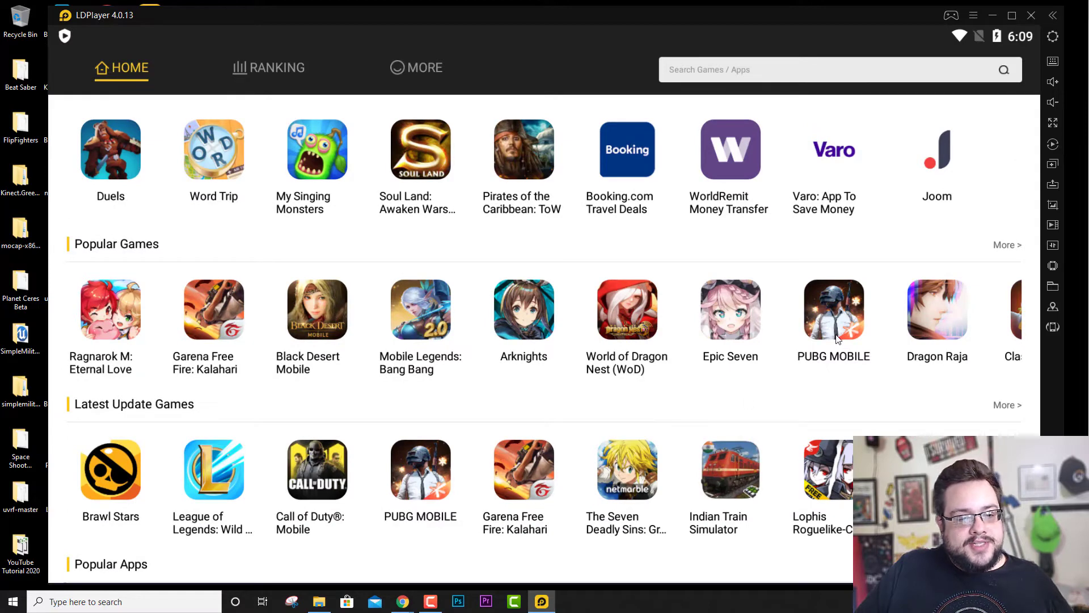
scroll(835, 343, "down", 2)
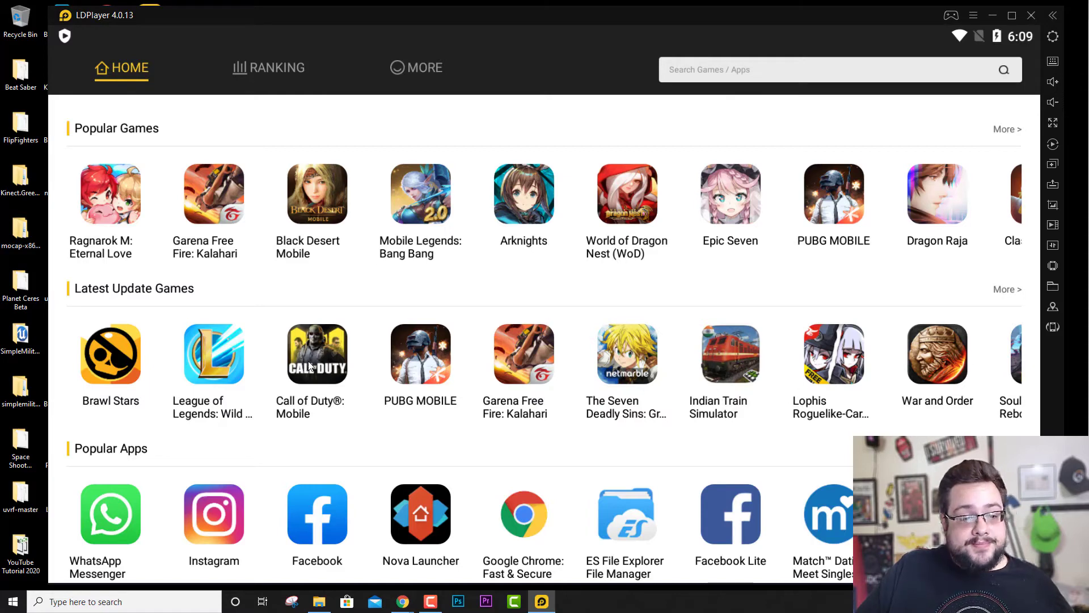
scroll(380, 364, "down", 1)
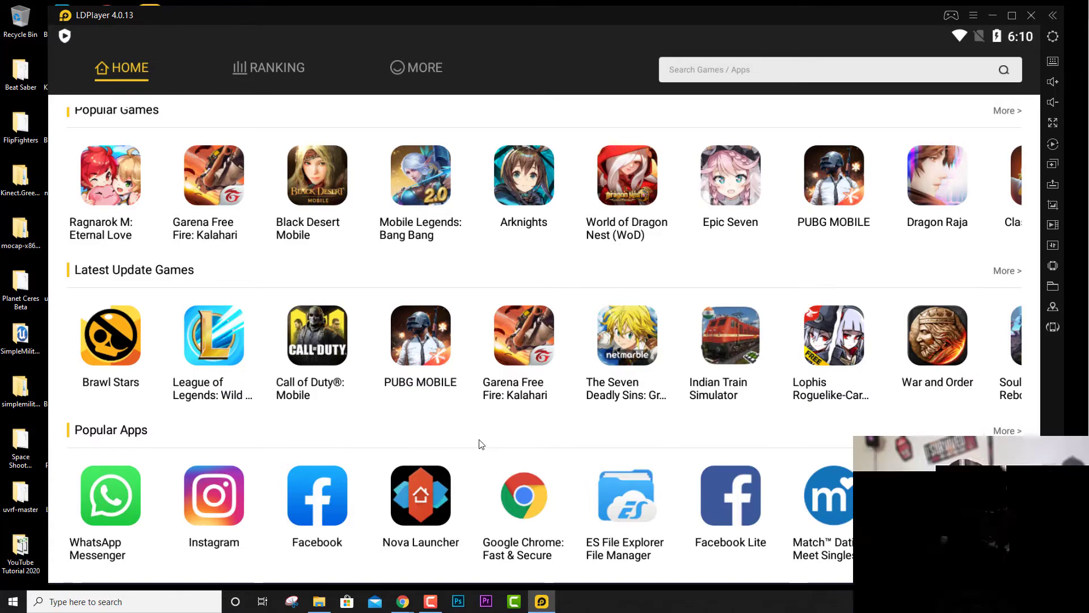
scroll(481, 445, "up", 10)
scroll(482, 446, "up", 2)
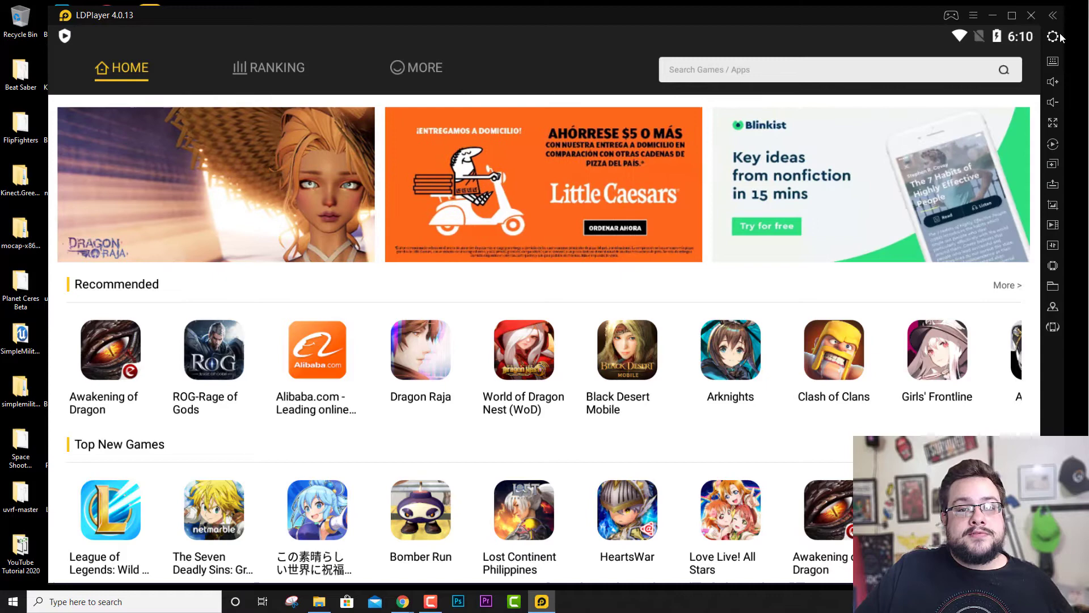
right_click(489, 163)
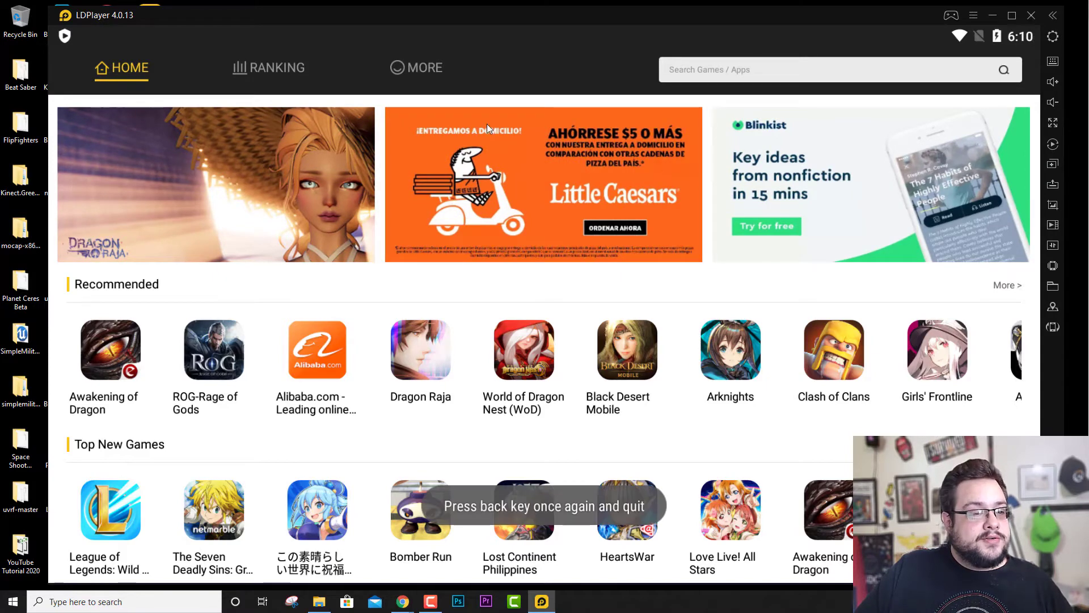
right_click(575, 122)
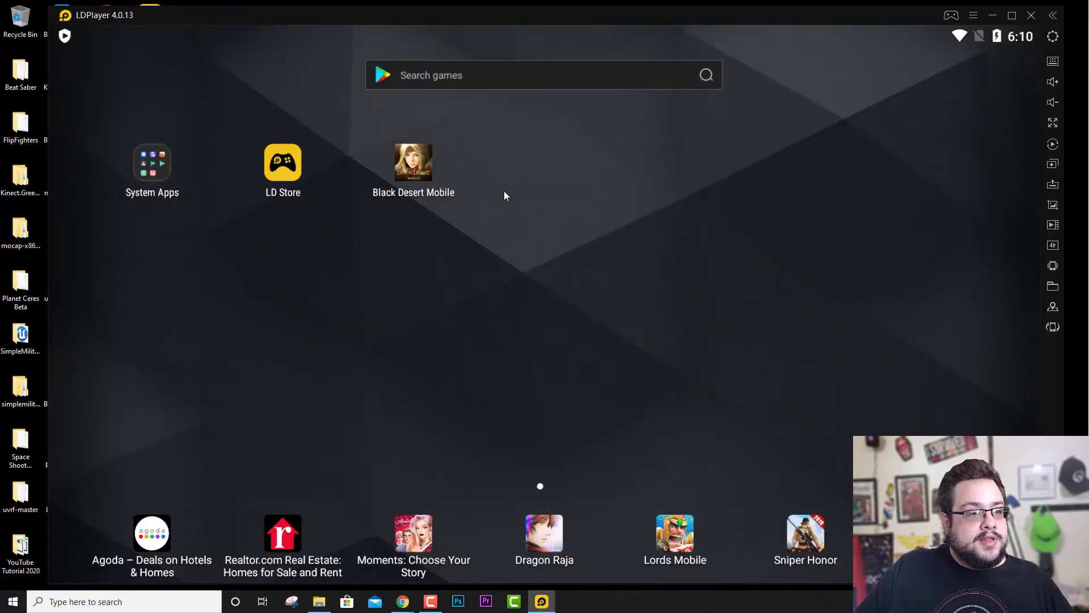
Launch Black Desert Mobile and confirm the Keyboard mapping tips dialog.
left_click(405, 167)
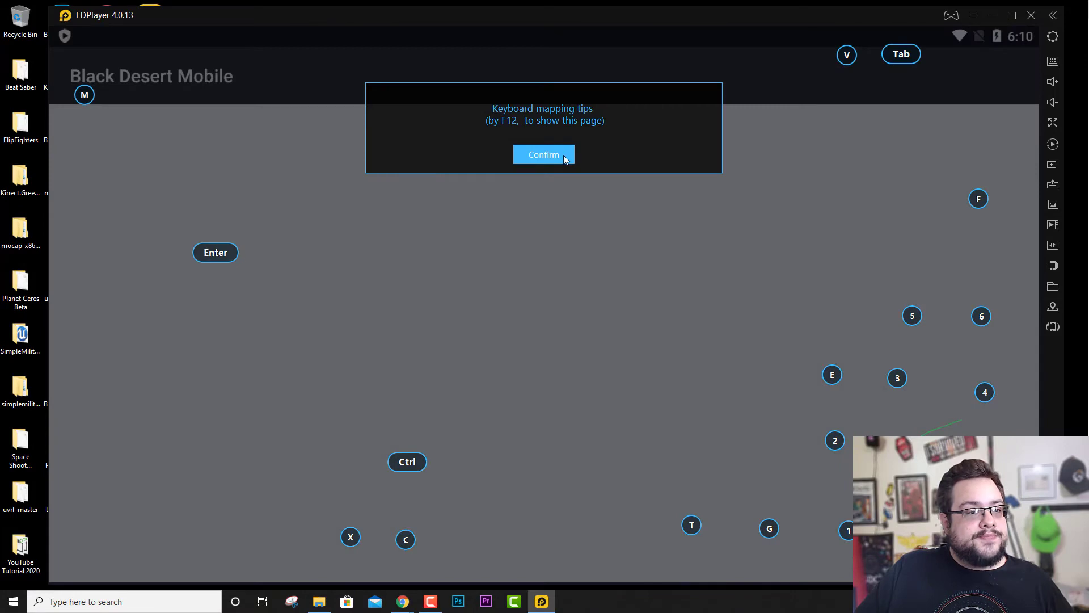
left_click(563, 157)
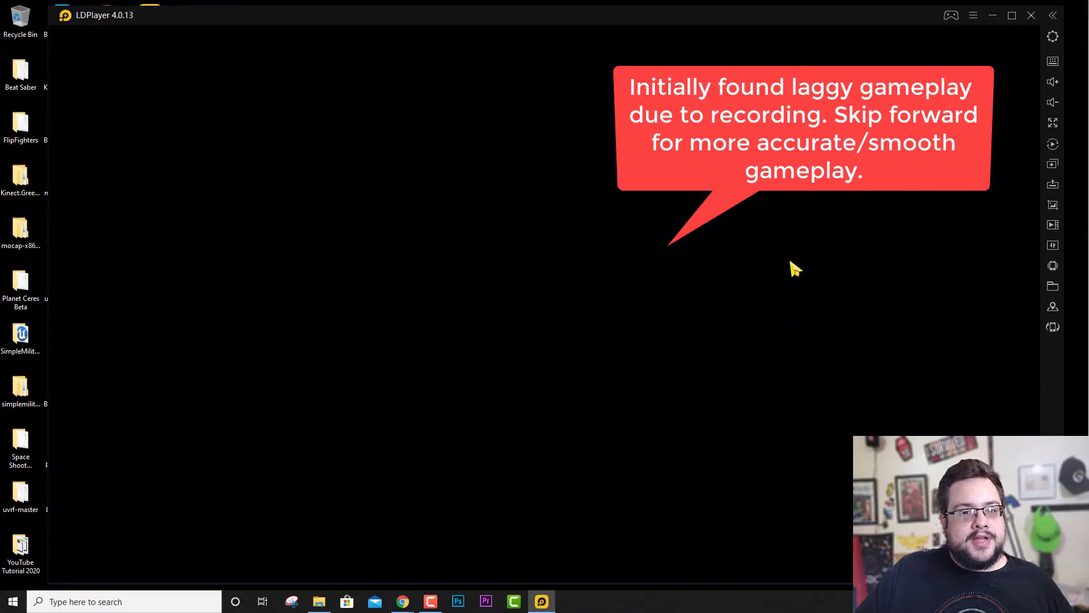
Maximize the player window, then close LDPlayer and confirm Exit in the prompt.
left_click(1012, 16)
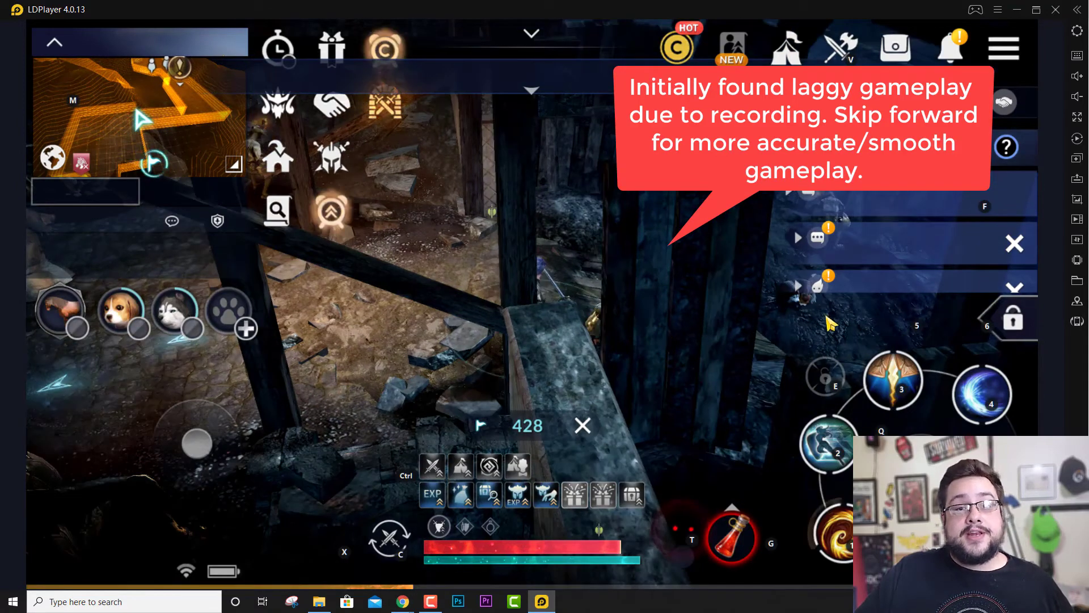
left_click(1057, 16)
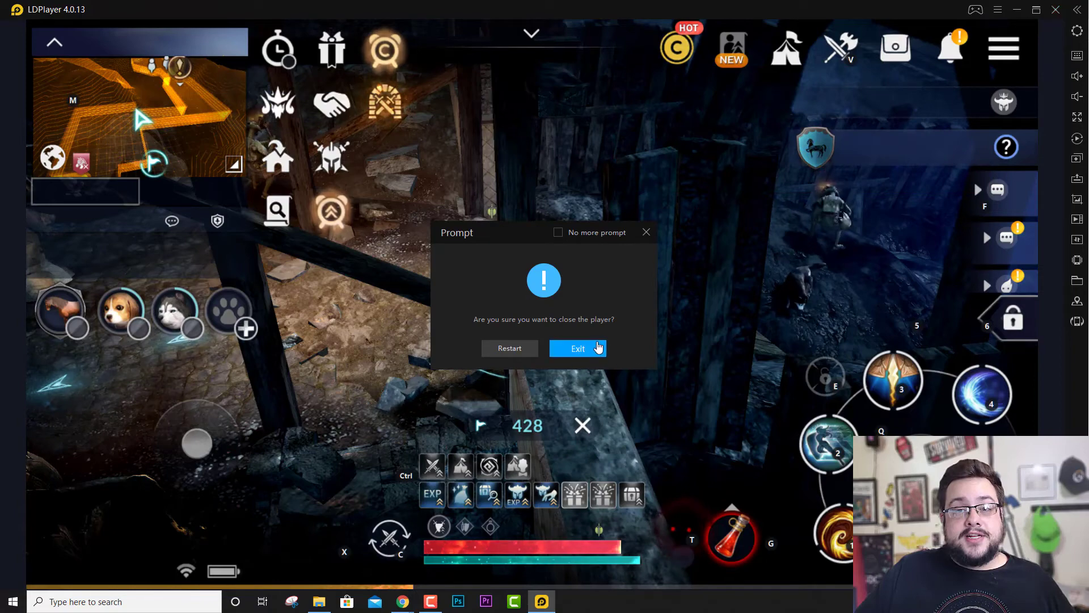
left_click(598, 347)
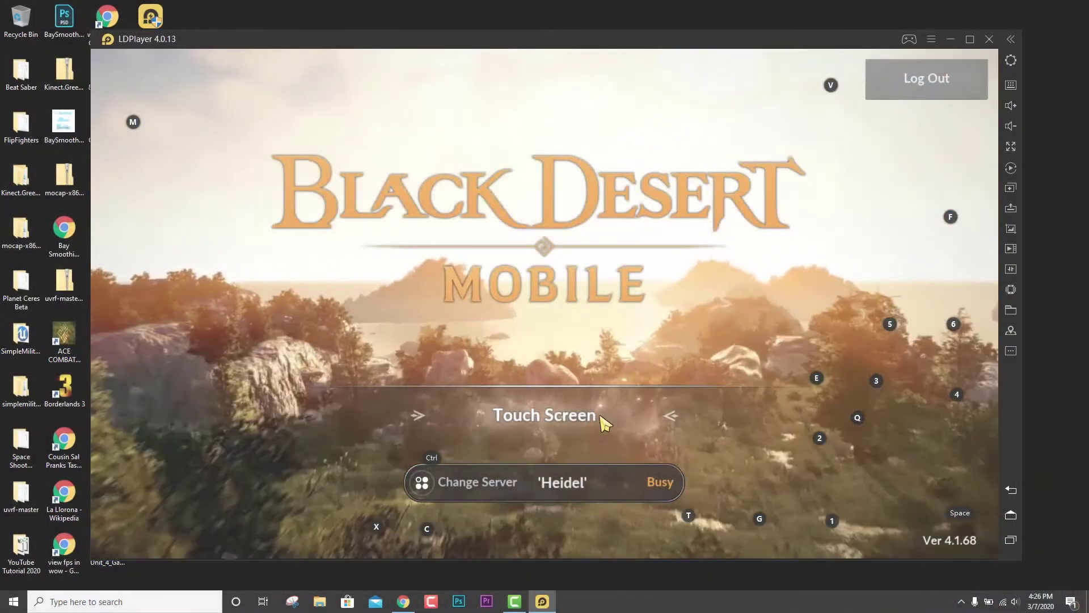
Pass the Touch Screen title, rotate the Lv 16 Valkyrie, and start the game with her.
left_click(591, 451)
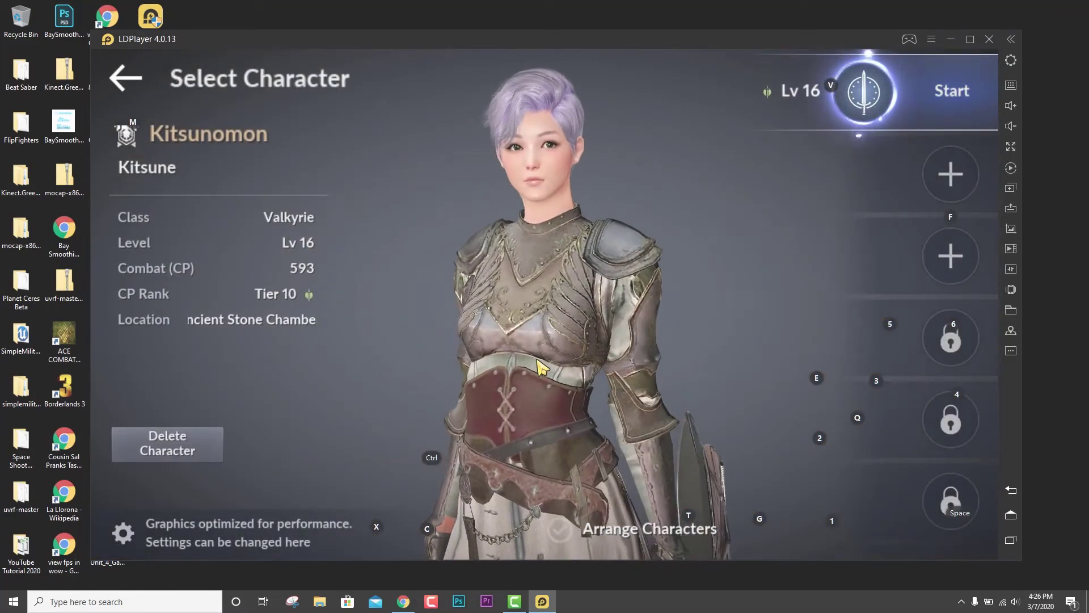
left_click_drag(683, 245, 557, 338)
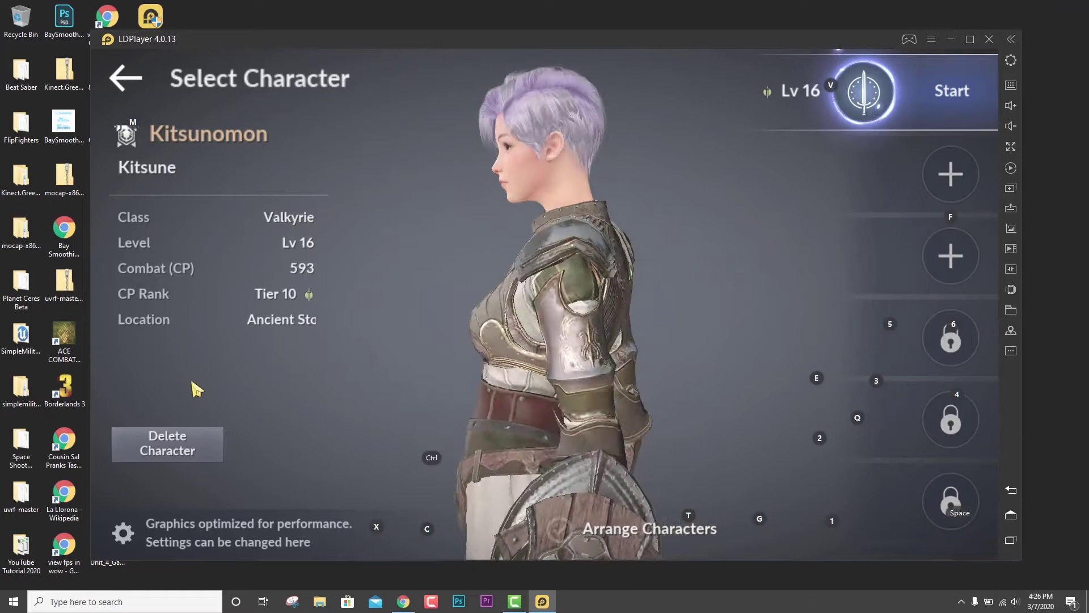
left_click(900, 110)
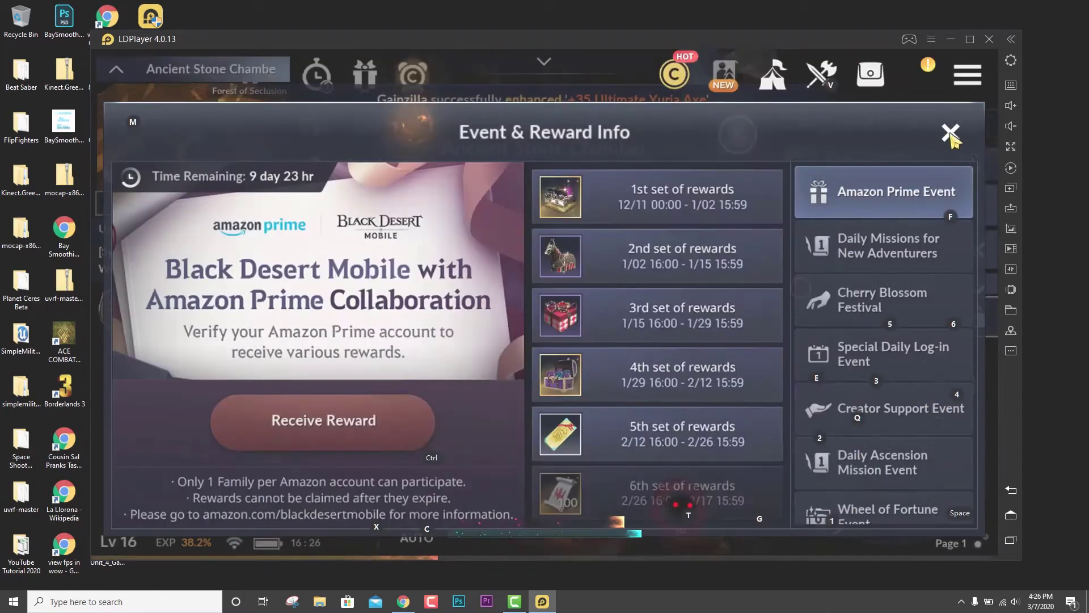
Close the Event & Reward Info popup to return to the game world.
left_click(950, 135)
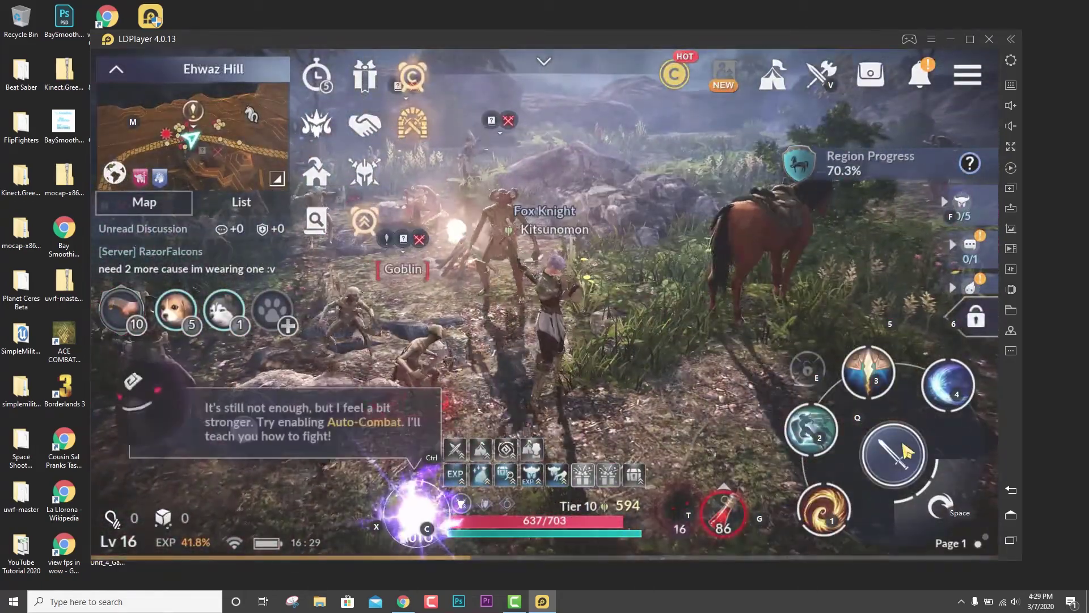
Open on the Ehwaz Hill goblins with a chain of skills, ending in a golden slash.
left_click(905, 452)
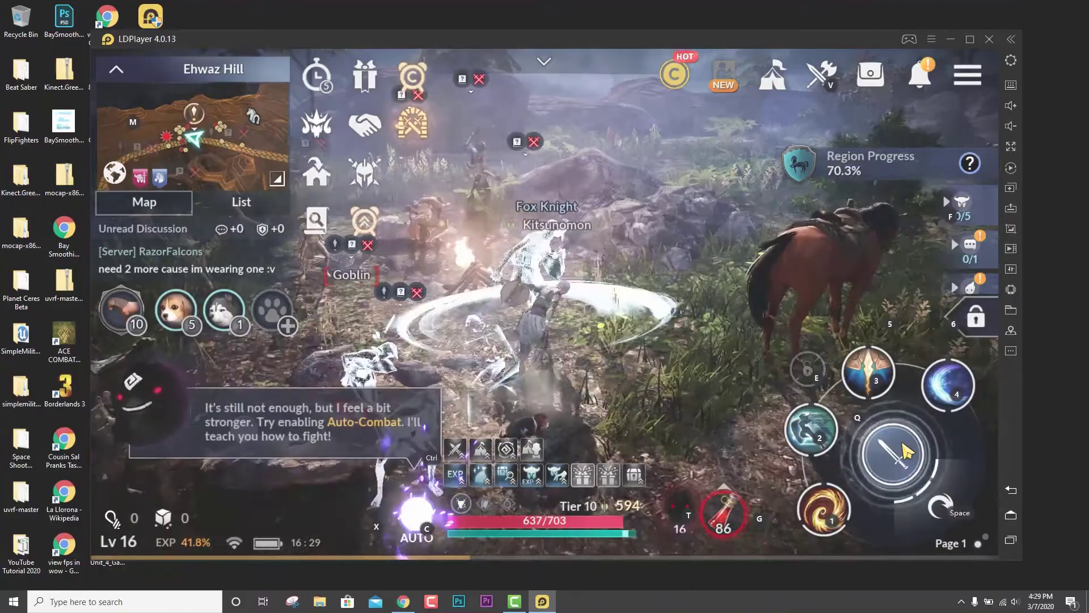
left_click(815, 430)
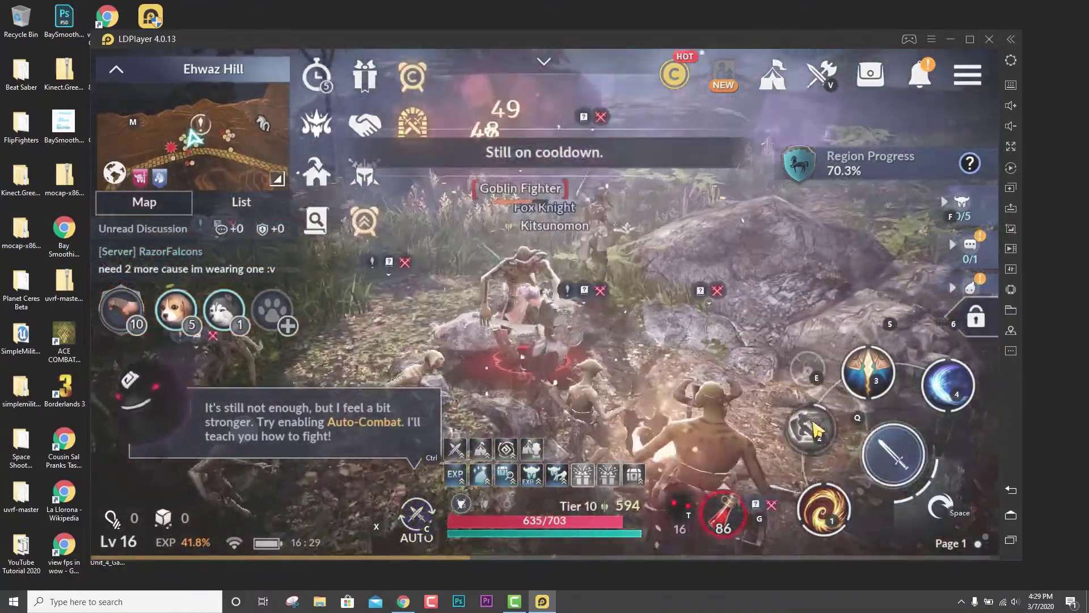
left_click(863, 375)
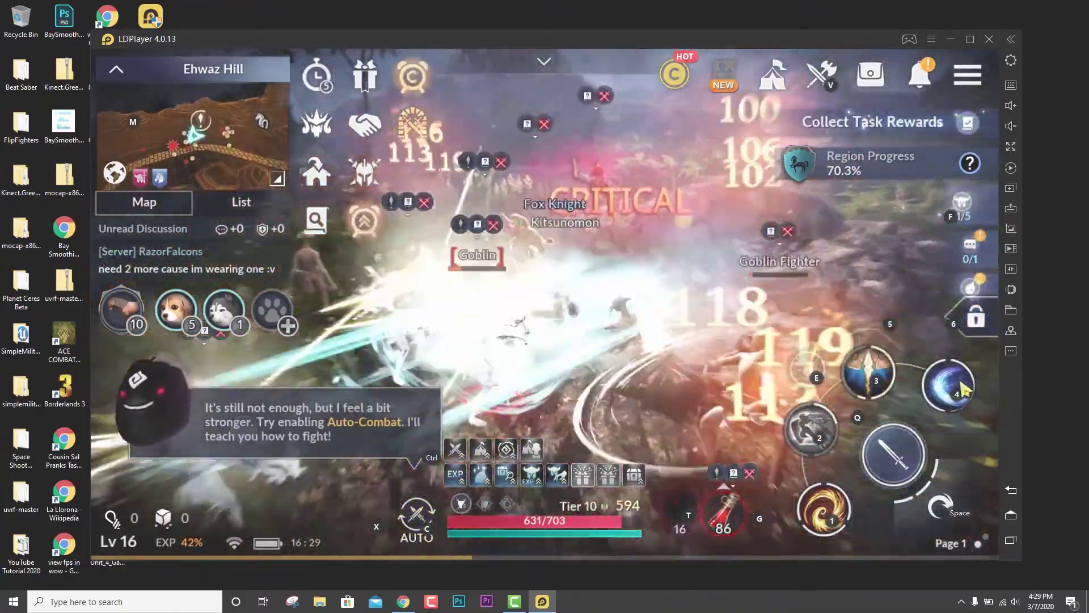
left_click(959, 387)
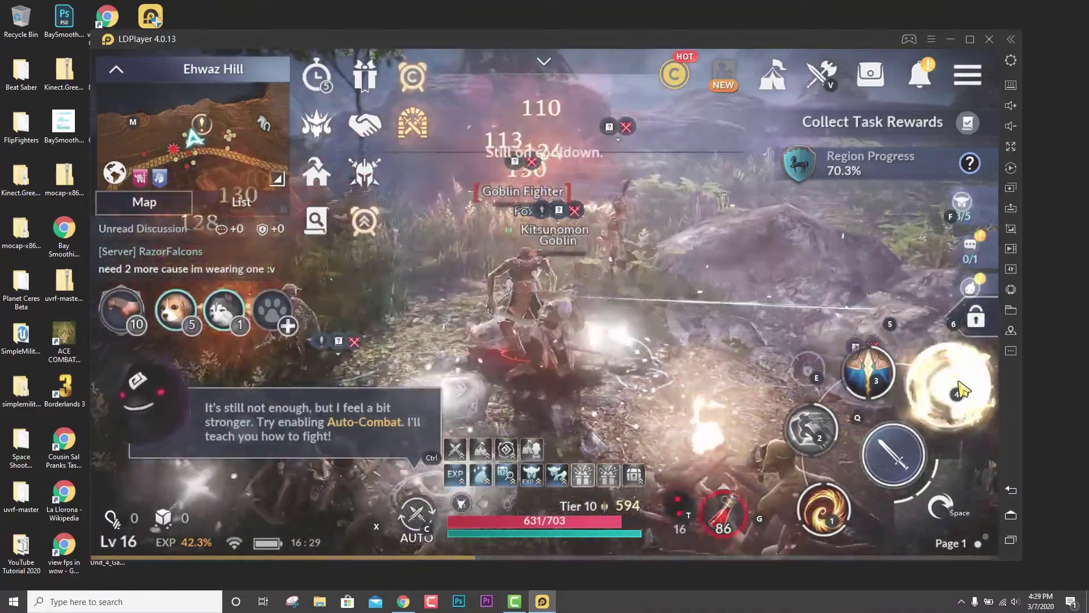
left_click(961, 388)
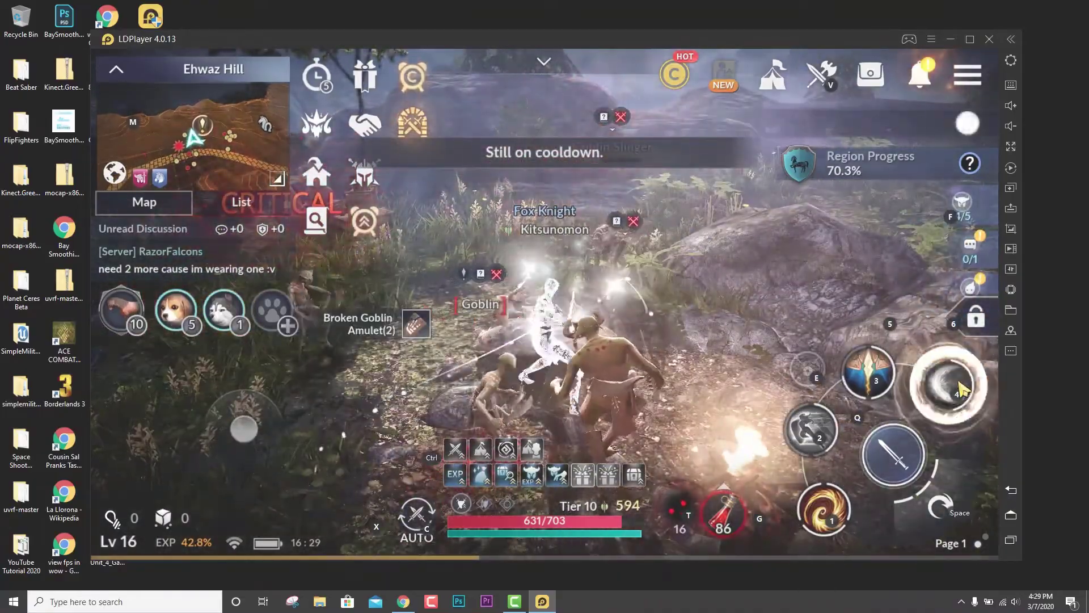
left_click(834, 505)
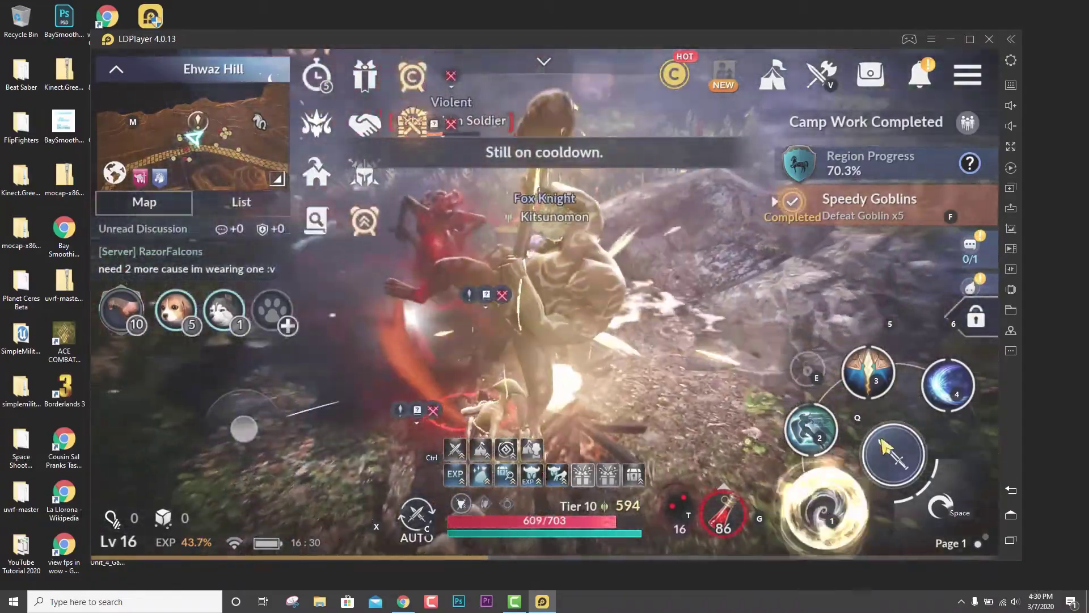
Keep up basic attacks and skills until Speedy Goblins completes and 'Goblin Pulverizer' is earned.
left_click(884, 447)
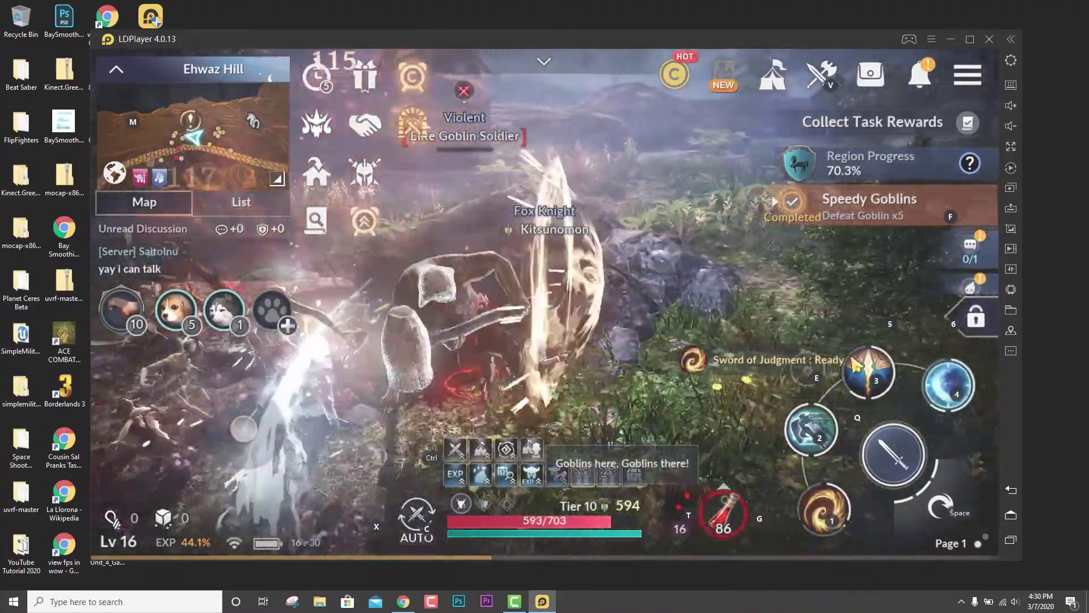
left_click(898, 459)
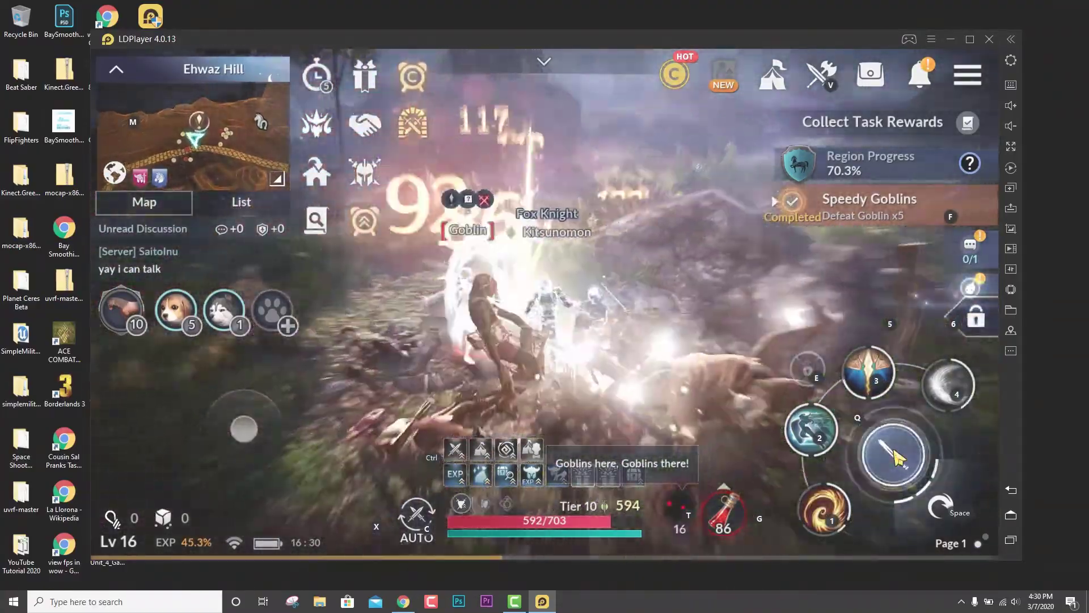
left_click(898, 458)
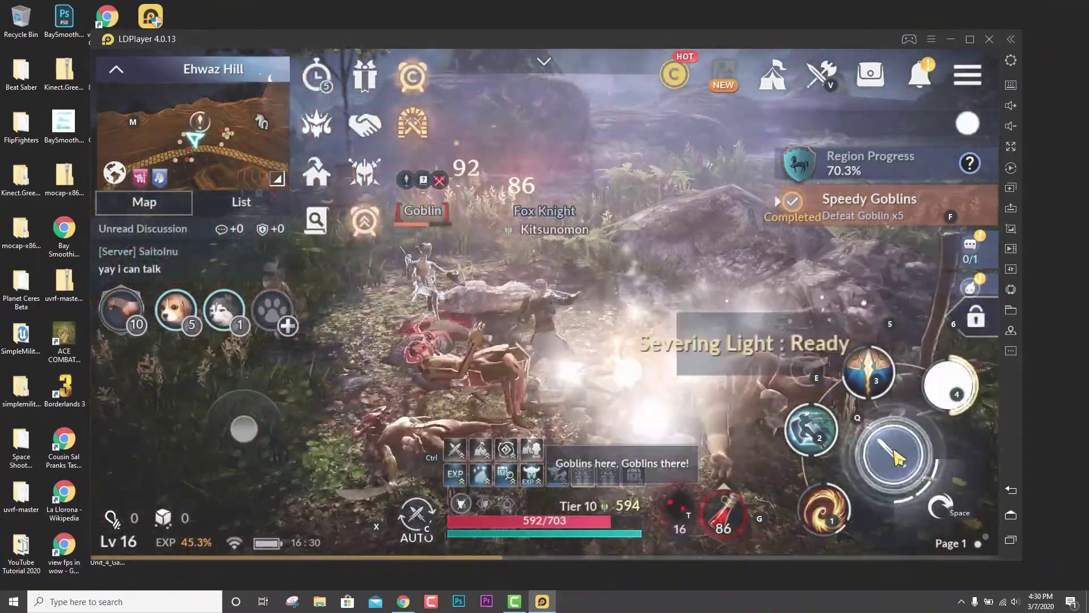
left_click(898, 459)
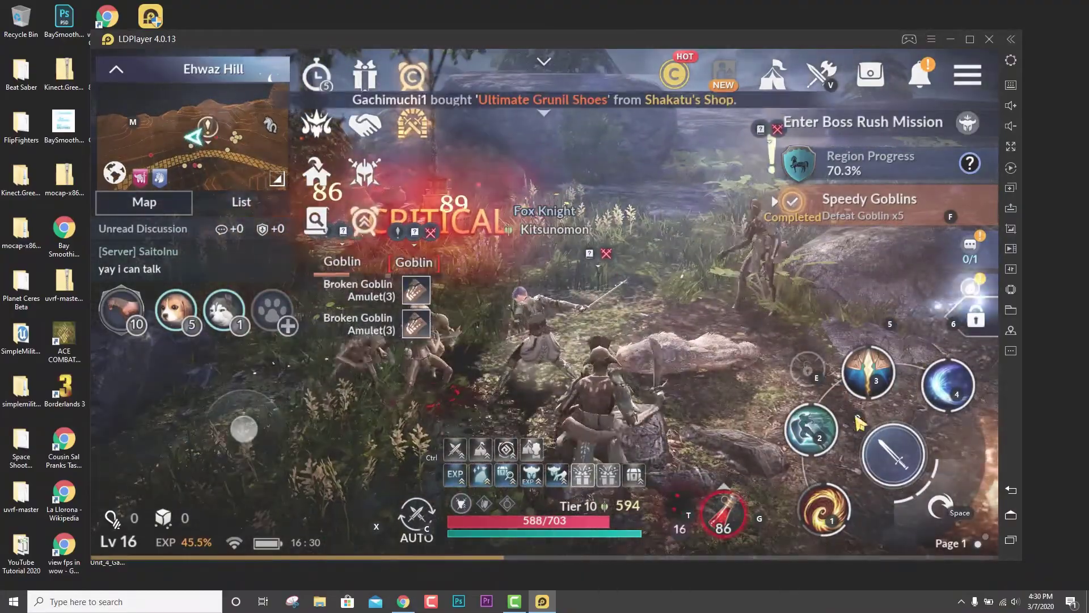
left_click(868, 386)
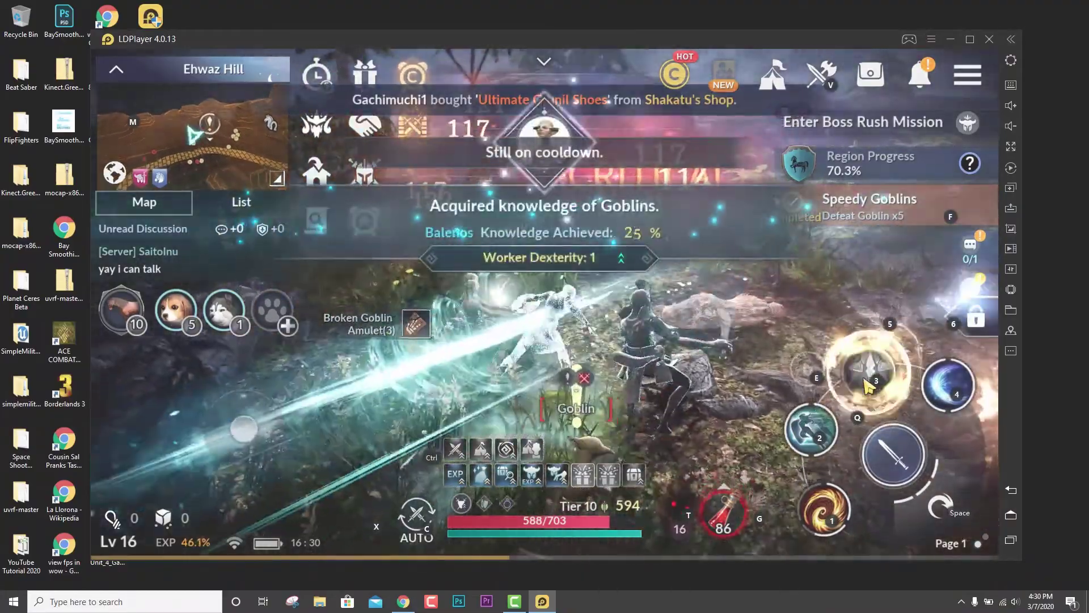
left_click(907, 468)
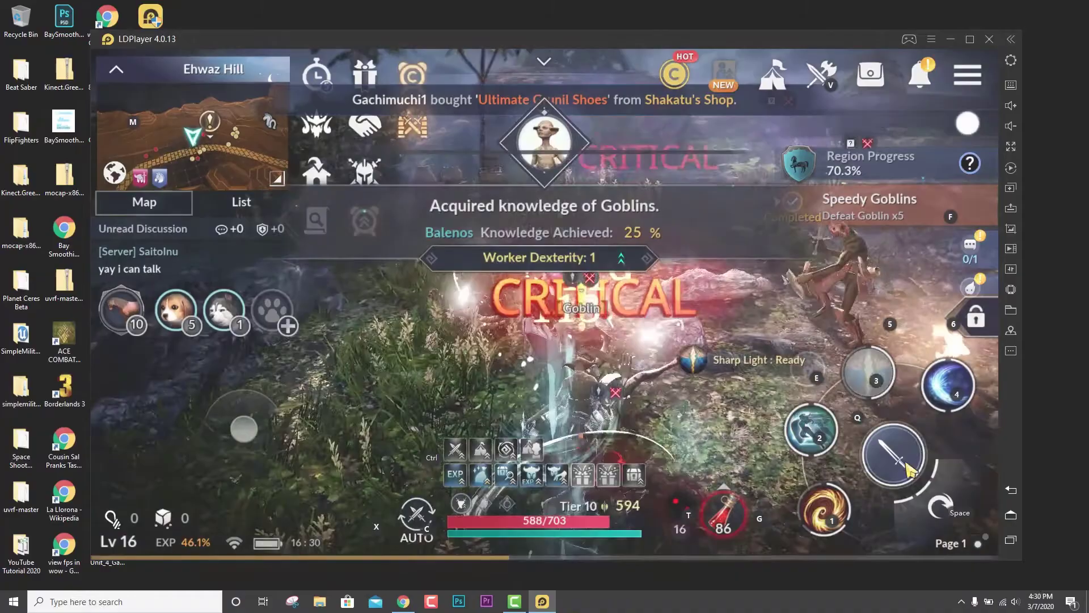
left_click(908, 468)
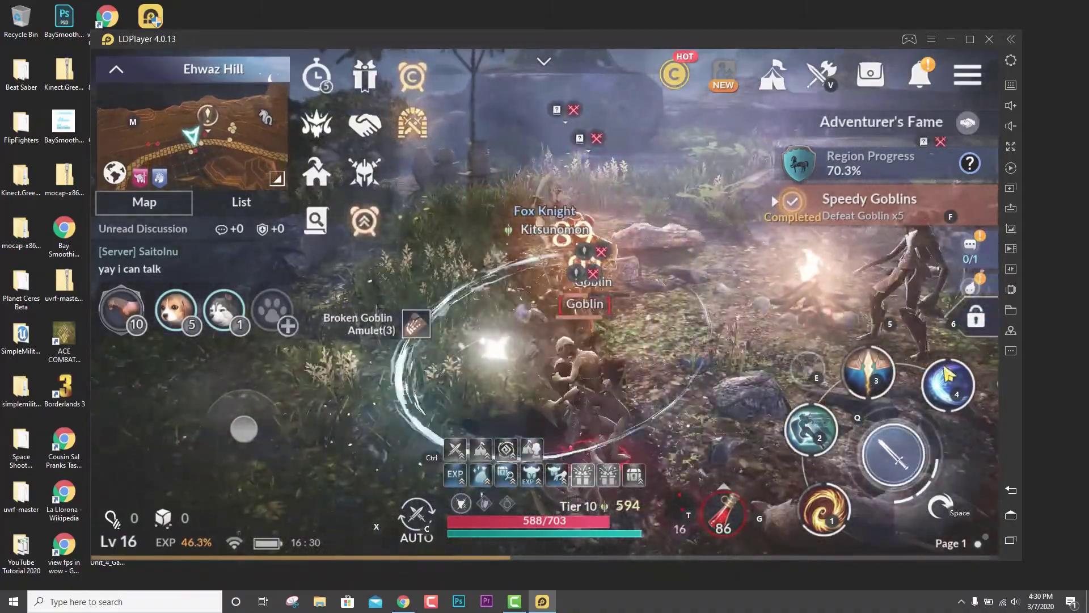
left_click(947, 376)
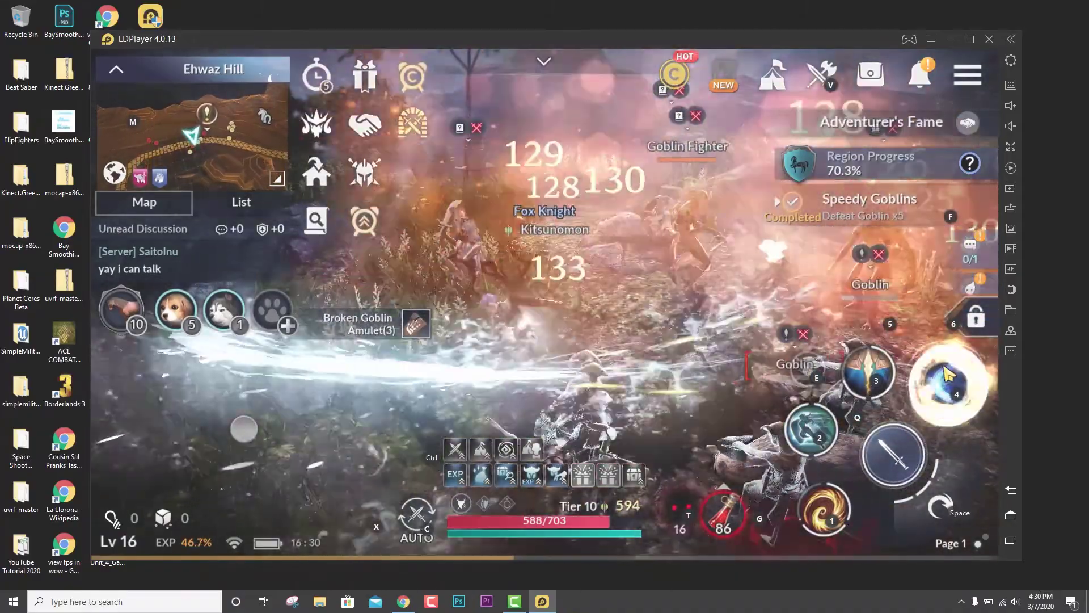
left_click(948, 376)
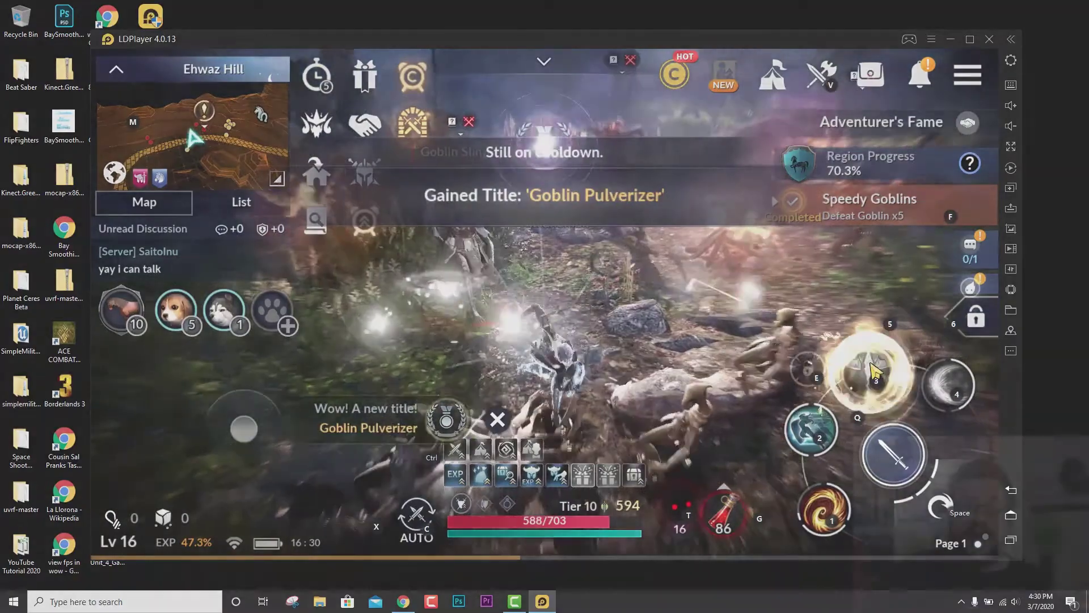
Use skill 3 once more on the remaining goblins.
left_click(874, 371)
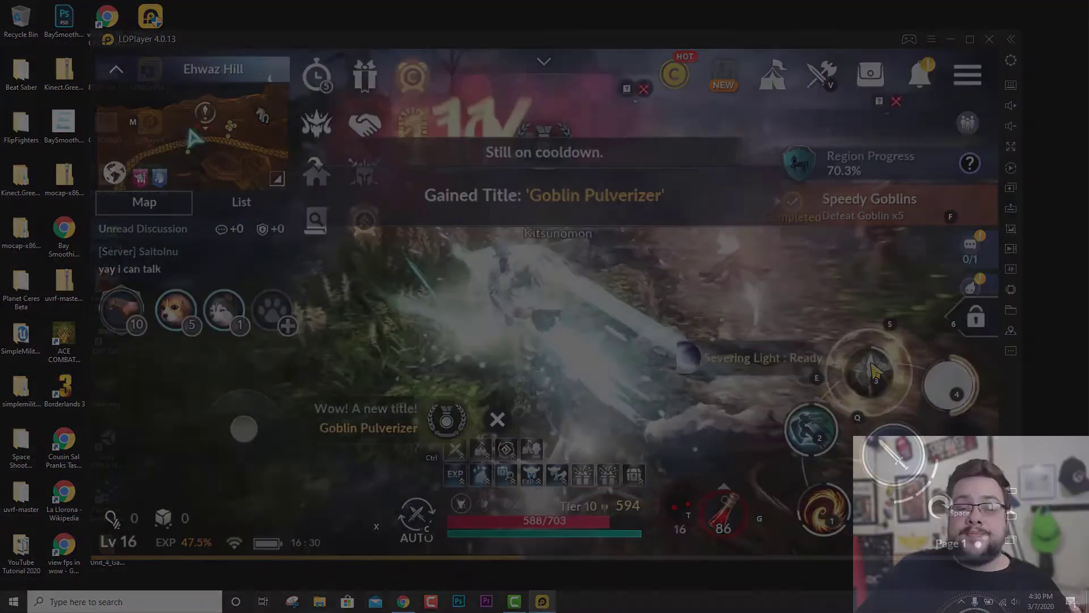